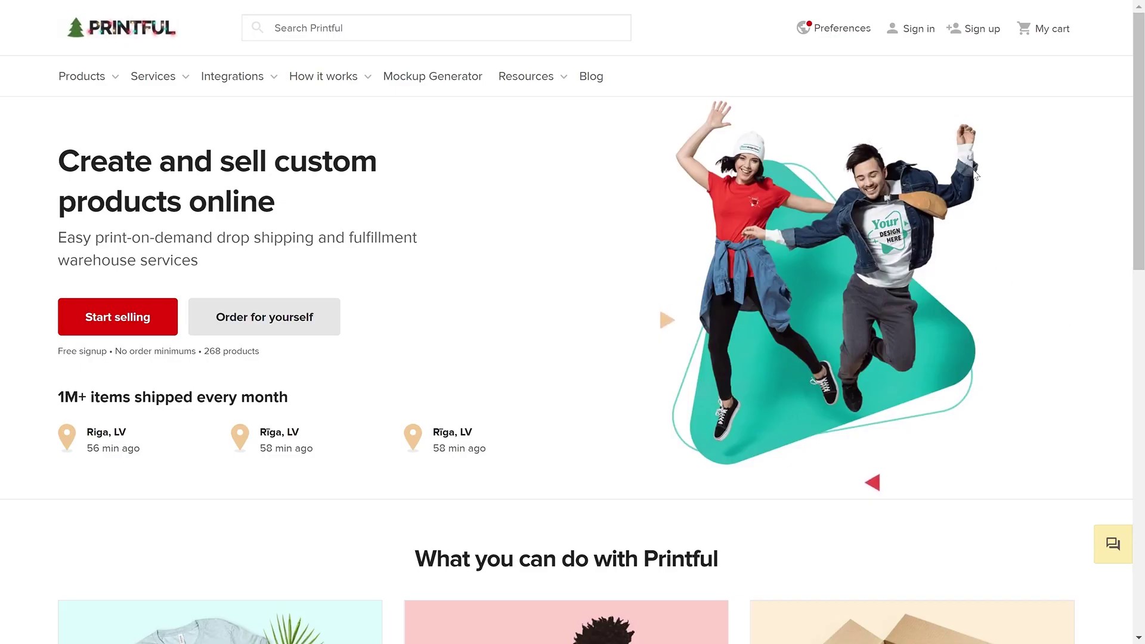
# Start Square Online sign-up from the plans page, reaching the 'Set up your free site' form
pyautogui.click(972, 40)
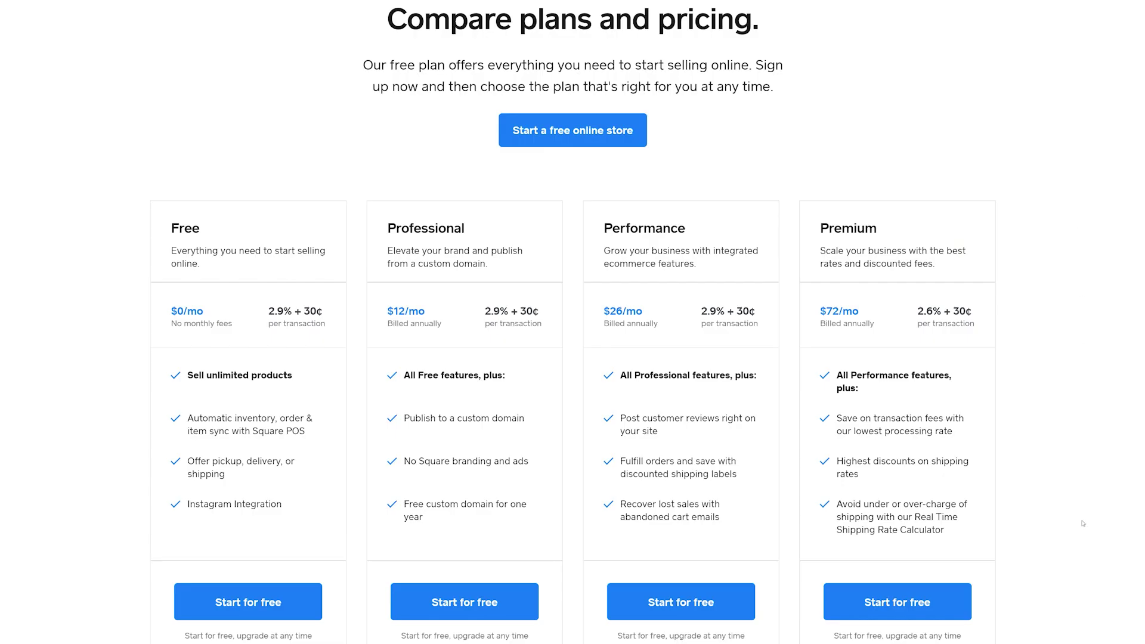
# Choose the Free plan and accept Square's terms and policies
pyautogui.click(301, 593)
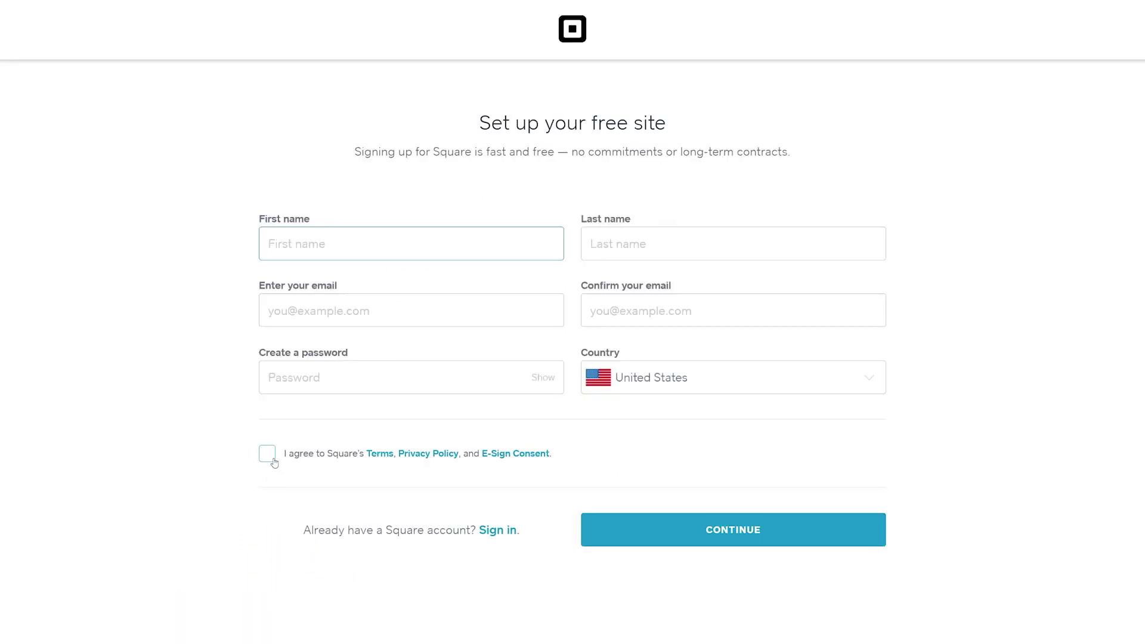
pyautogui.click(270, 457)
pyautogui.click(663, 529)
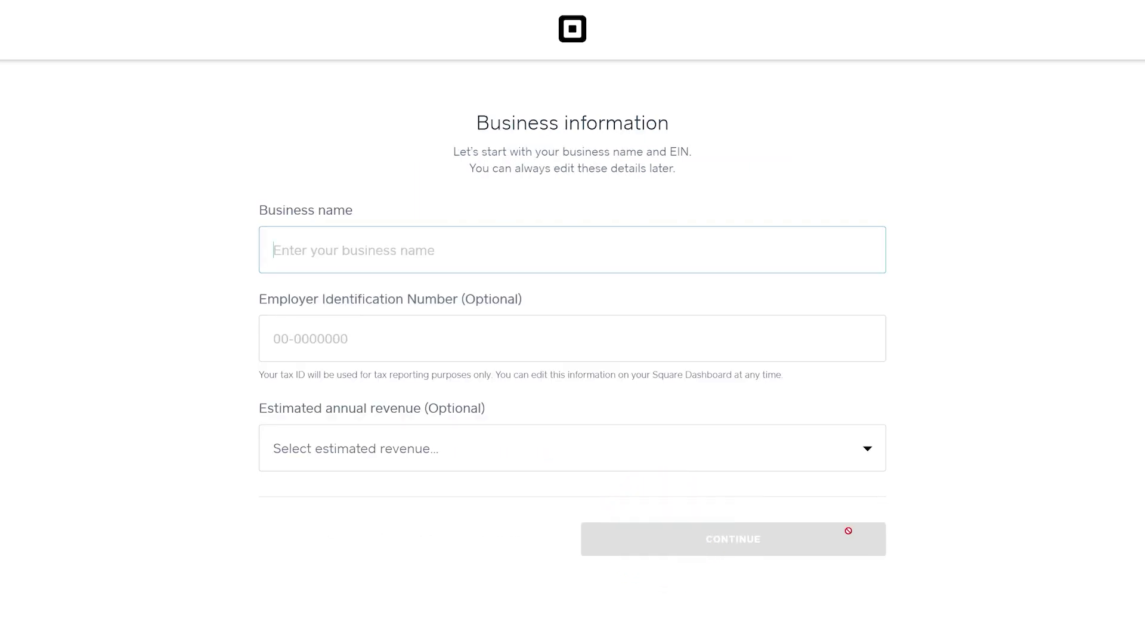
# Name the business Printful Video Store, with $0 – $10,000 revenue and Clothing and Accessories type
pyautogui.write('Printful Video Store')
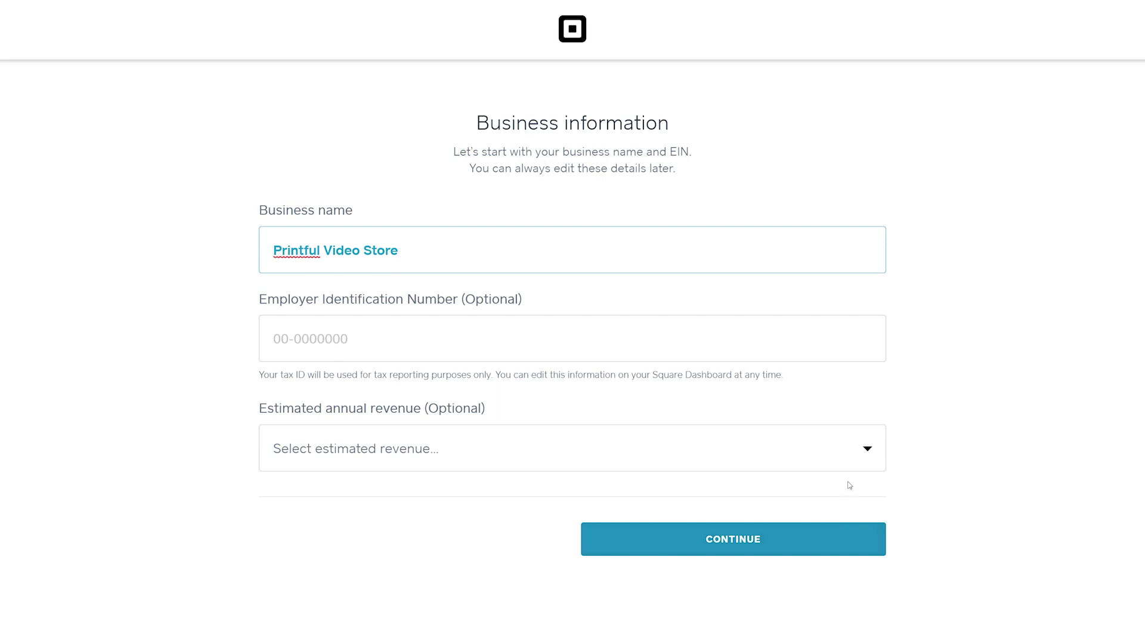
pyautogui.click(859, 450)
pyautogui.click(842, 500)
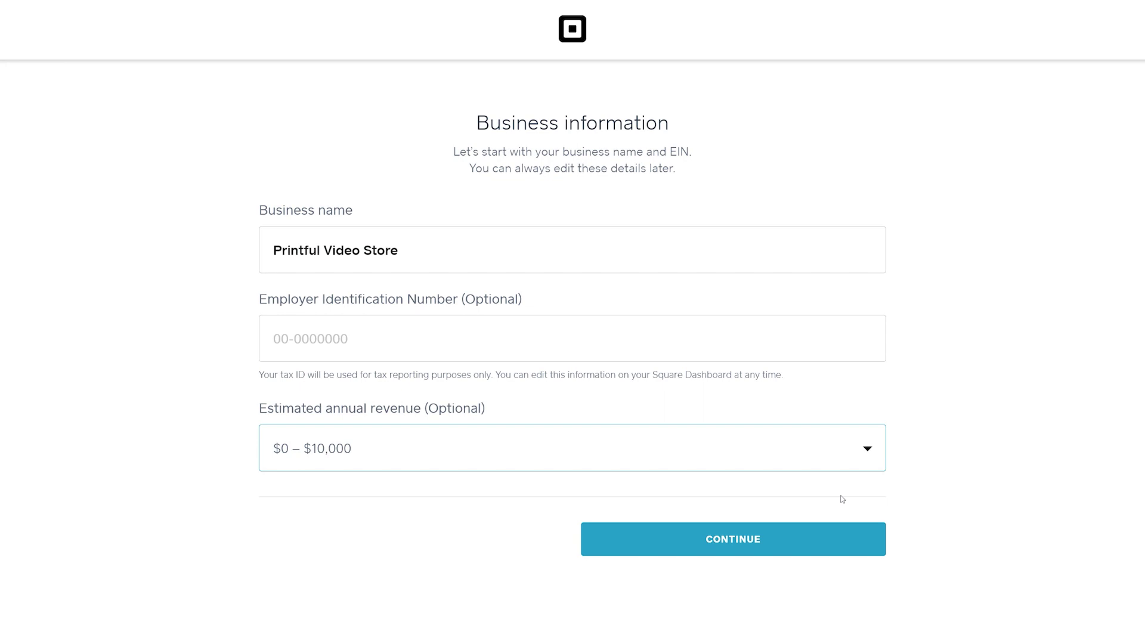
pyautogui.click(831, 544)
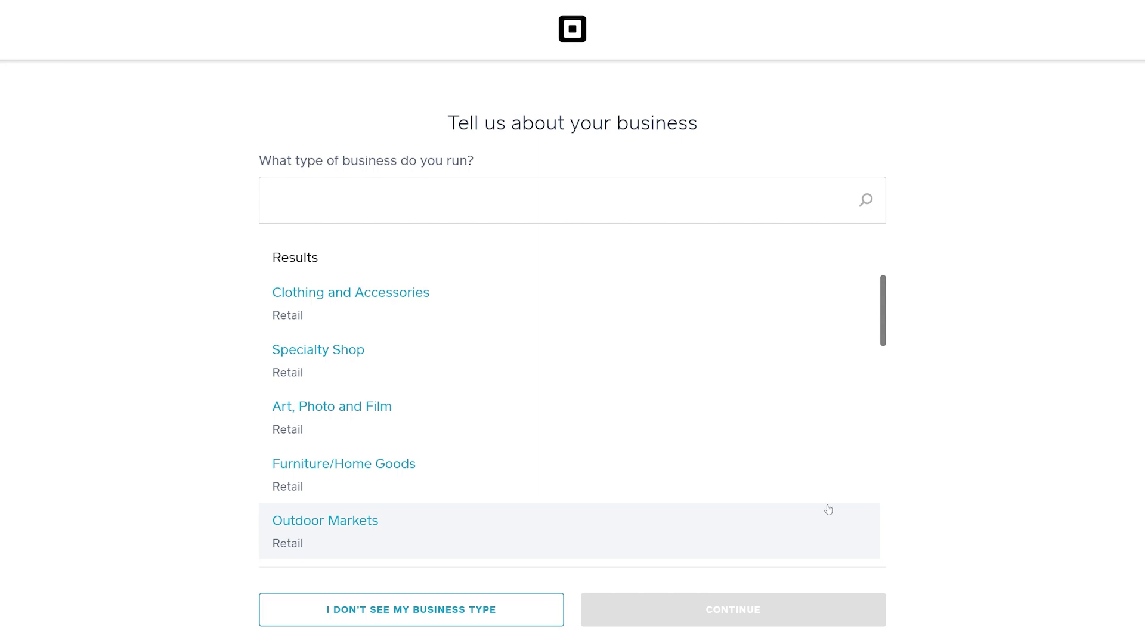
pyautogui.click(796, 300)
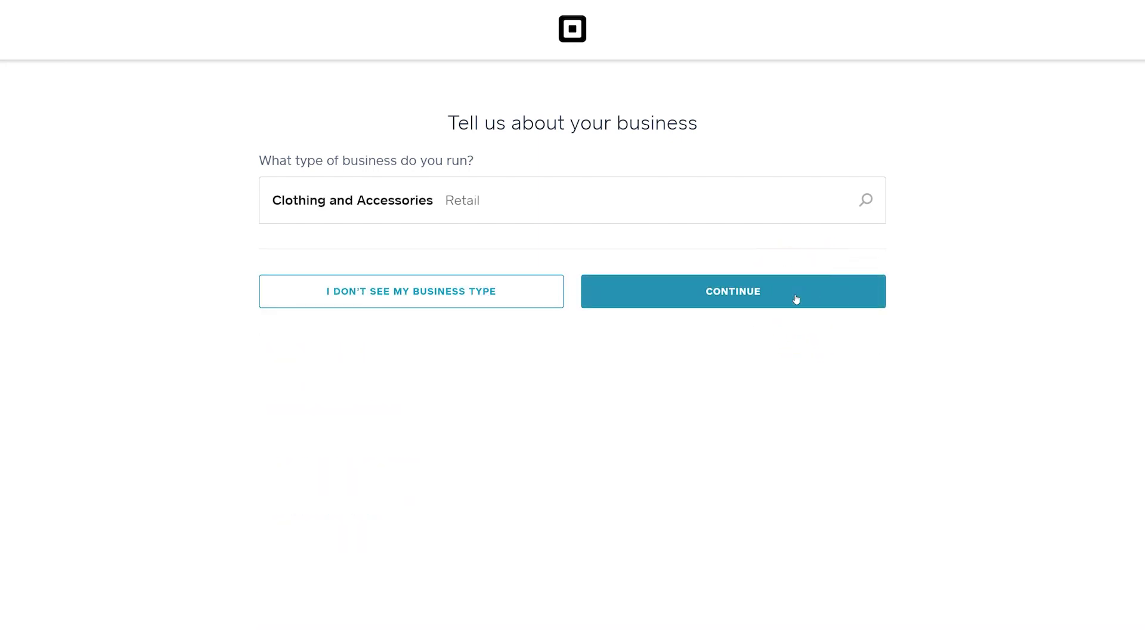
pyautogui.click(796, 299)
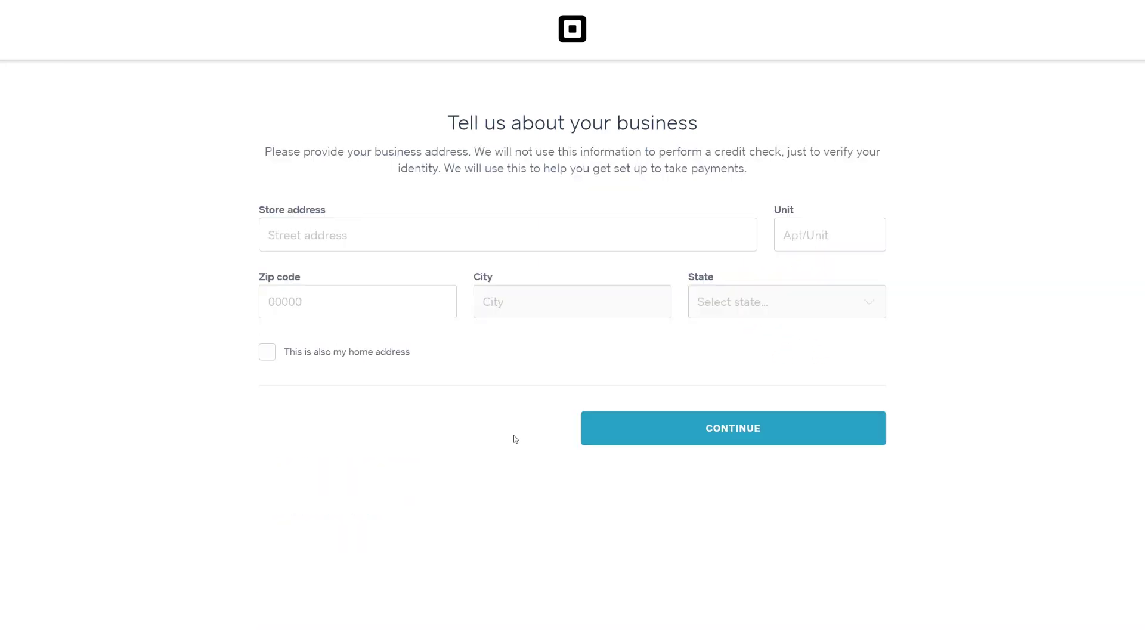
# Confirm the business address and set the store to sell Physical items
pyautogui.click(691, 443)
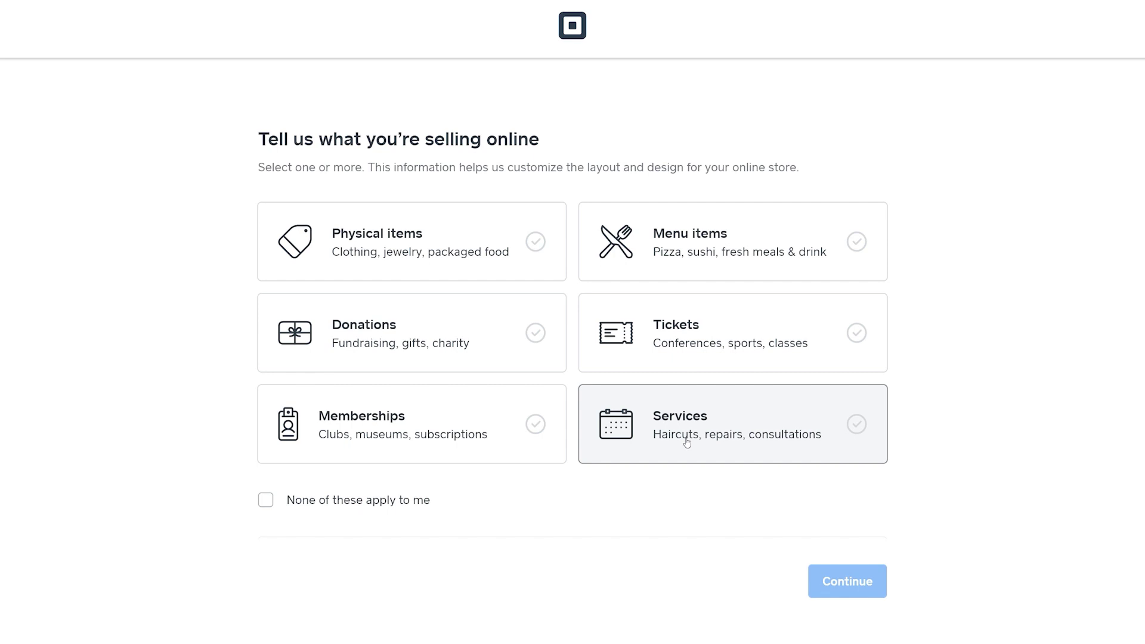
pyautogui.click(528, 242)
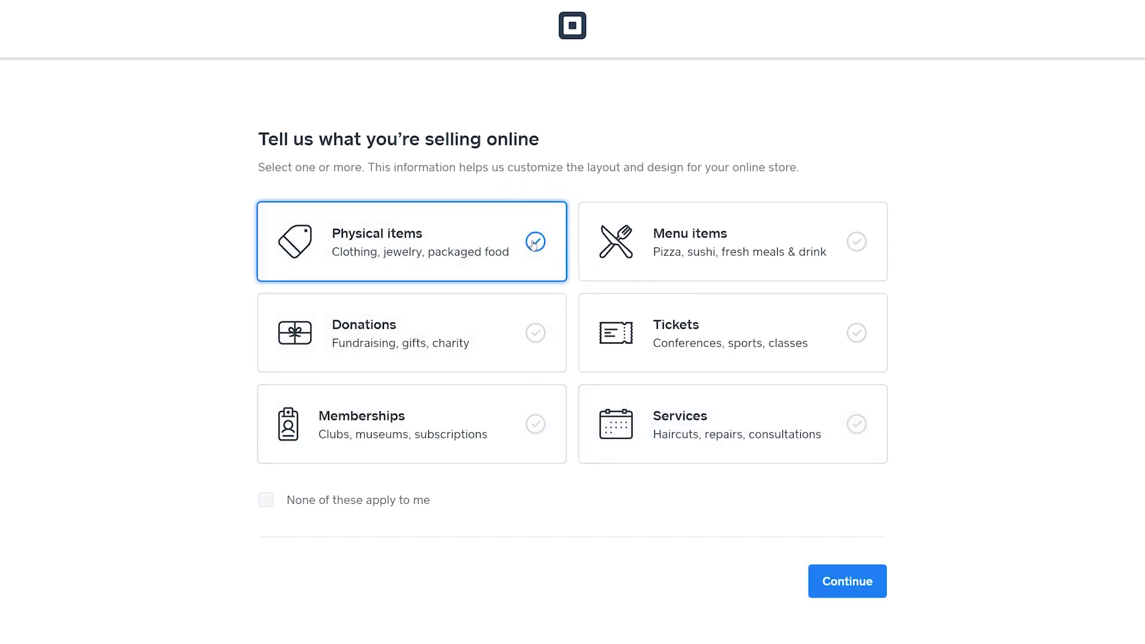
pyautogui.click(845, 585)
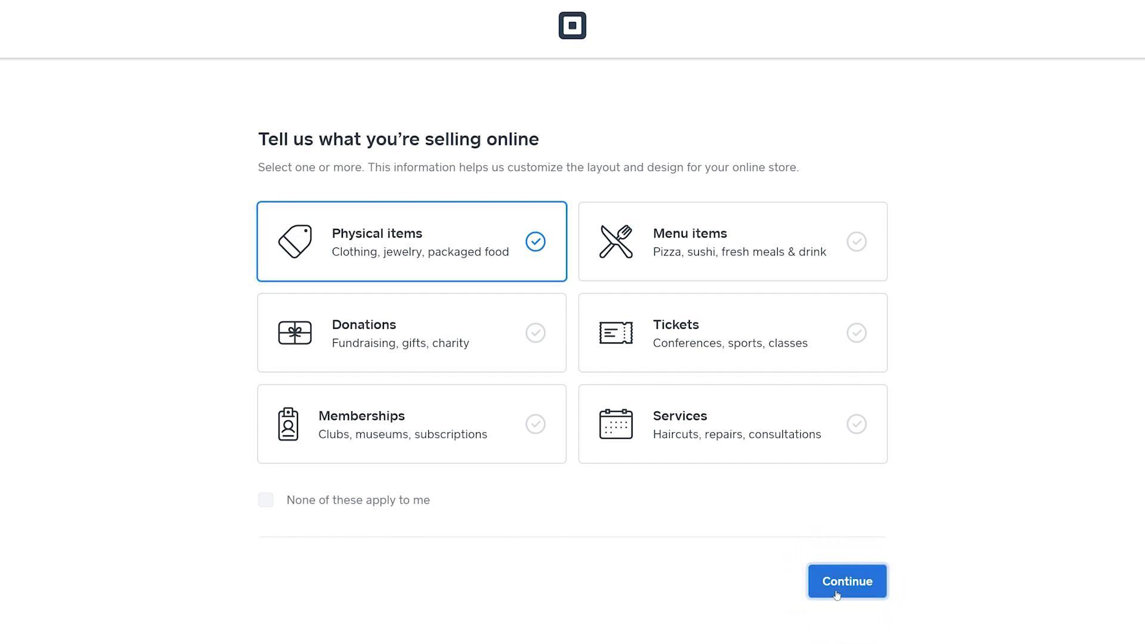
# Enable shipping items to buyers and choose Full website + online store
pyautogui.click(979, 238)
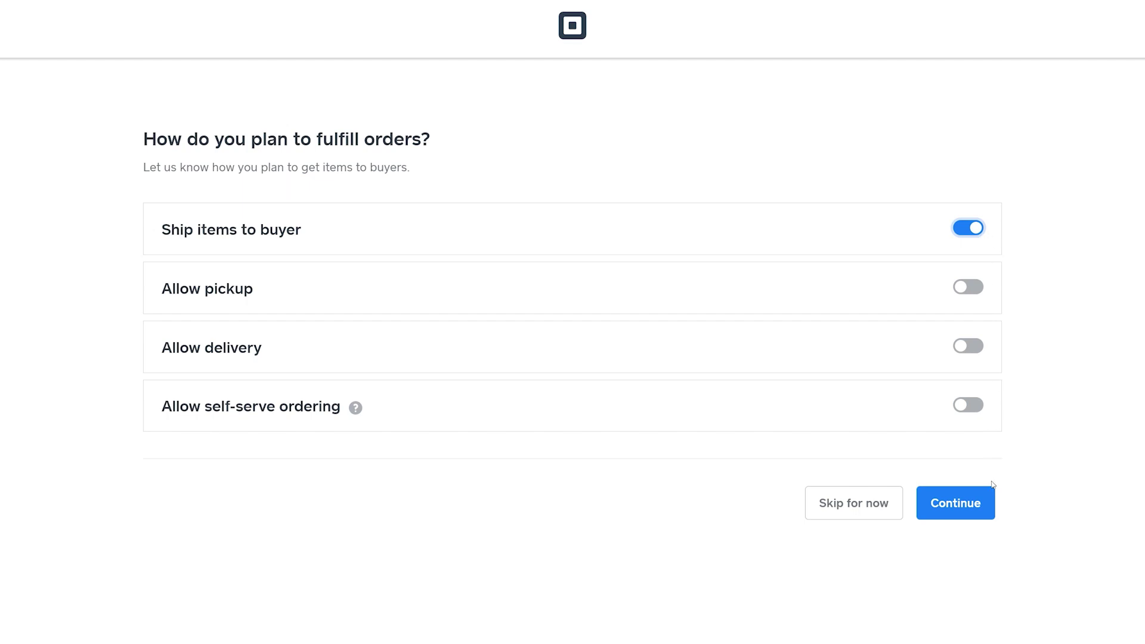
pyautogui.click(995, 504)
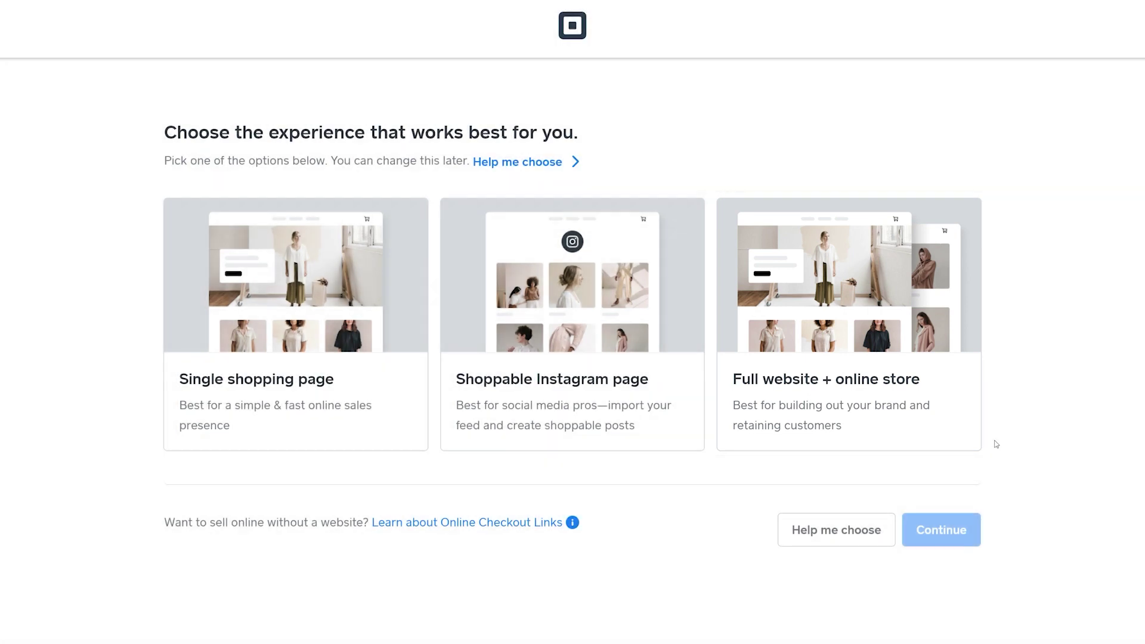
pyautogui.click(964, 405)
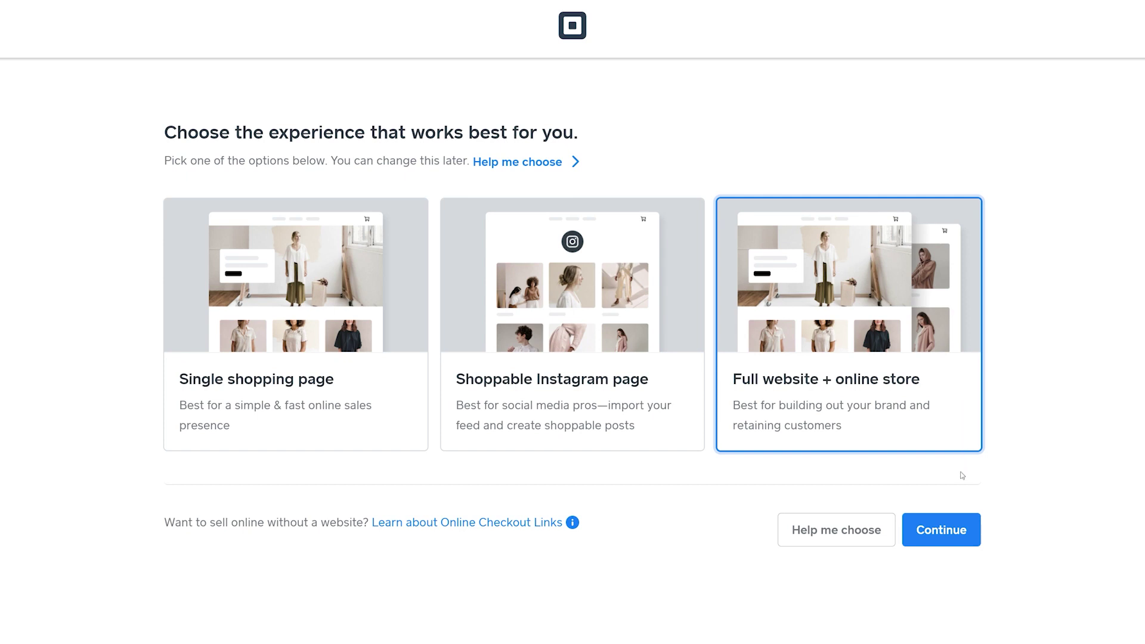
pyautogui.click(969, 530)
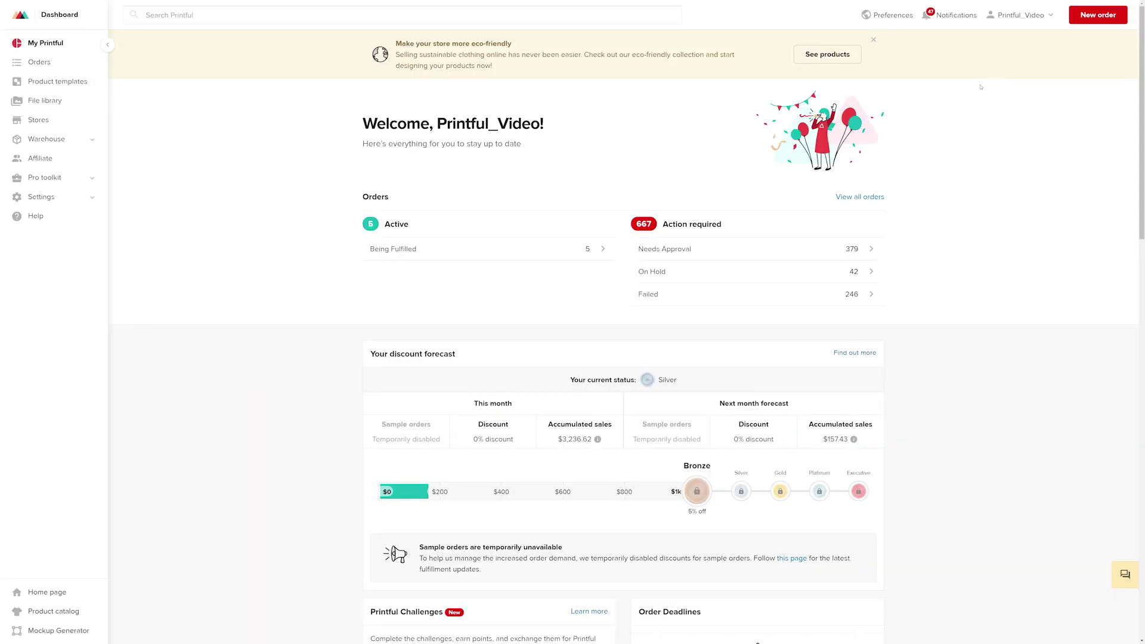
# Connect Square from Printful's store platforms, allowing account access and confirming the store connection
pyautogui.click(67, 120)
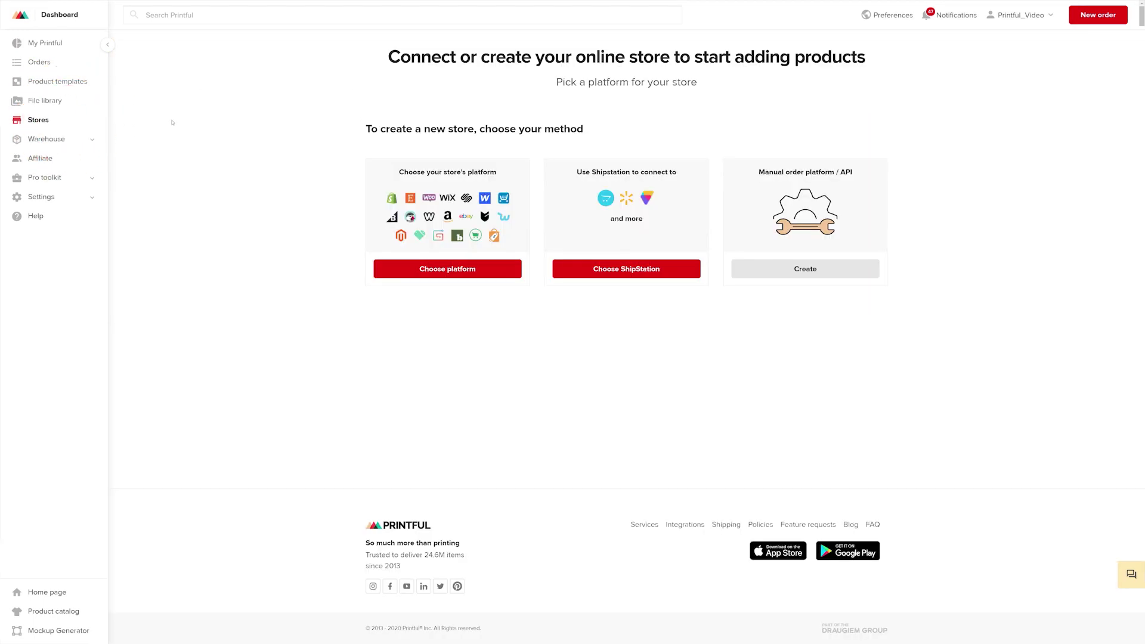
pyautogui.click(422, 268)
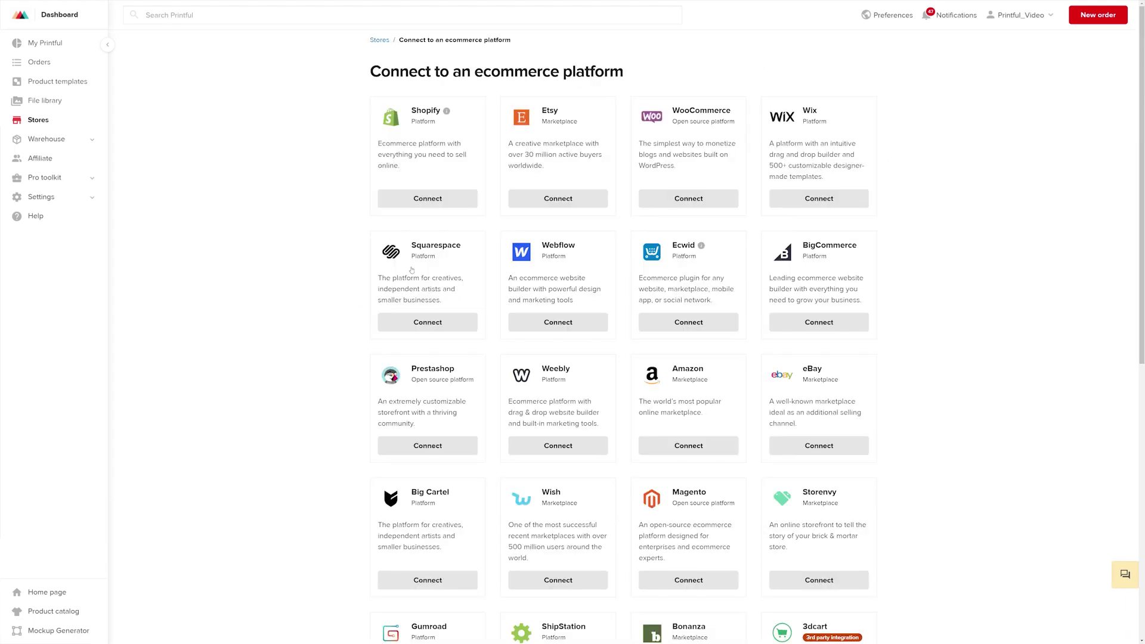
pyautogui.scroll(-4, 426, 135)
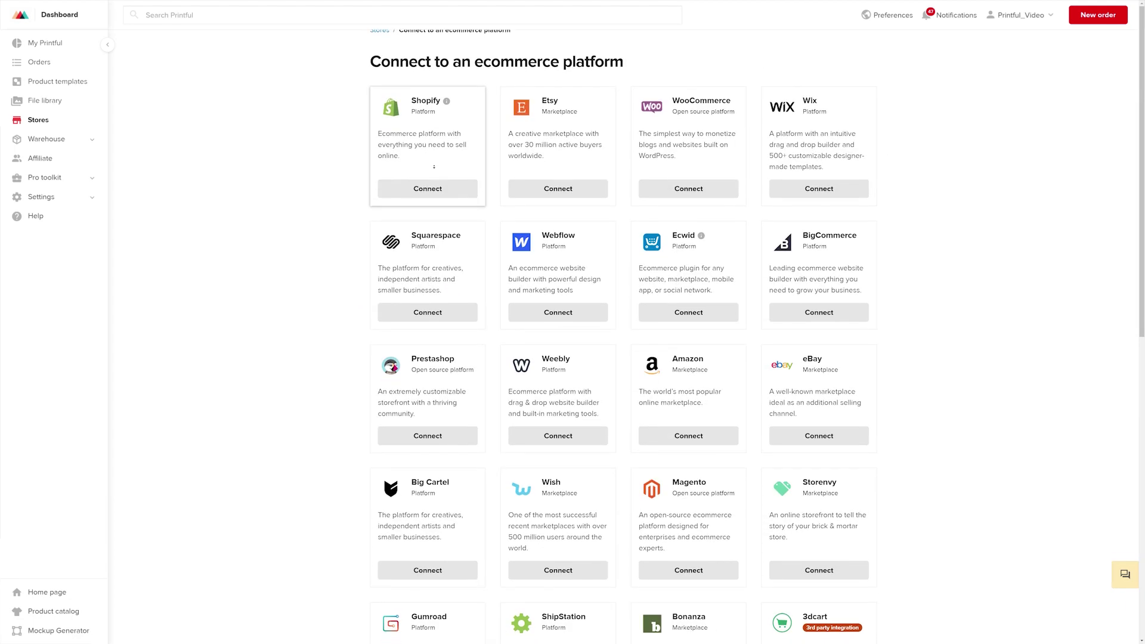
pyautogui.scroll(-1, 433, 173)
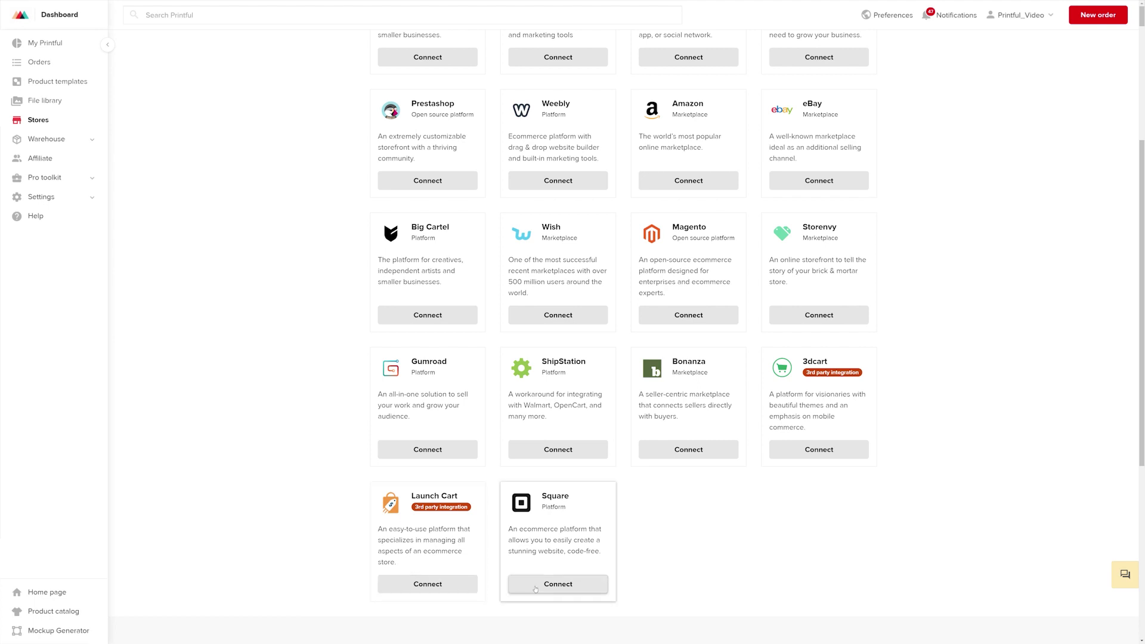
pyautogui.click(535, 589)
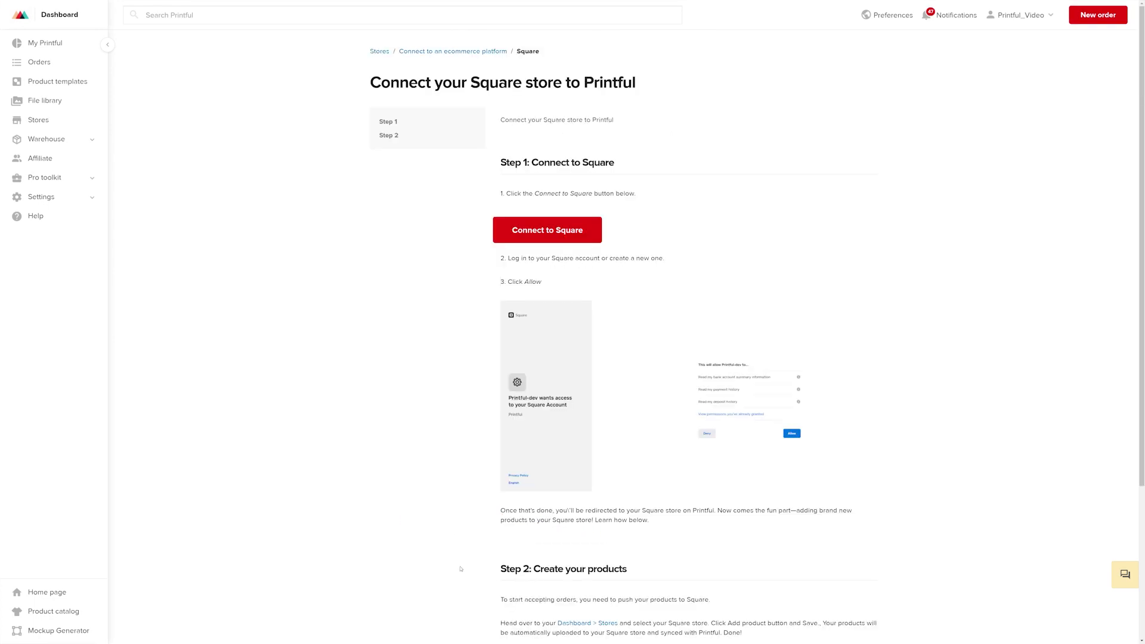
pyautogui.click(508, 229)
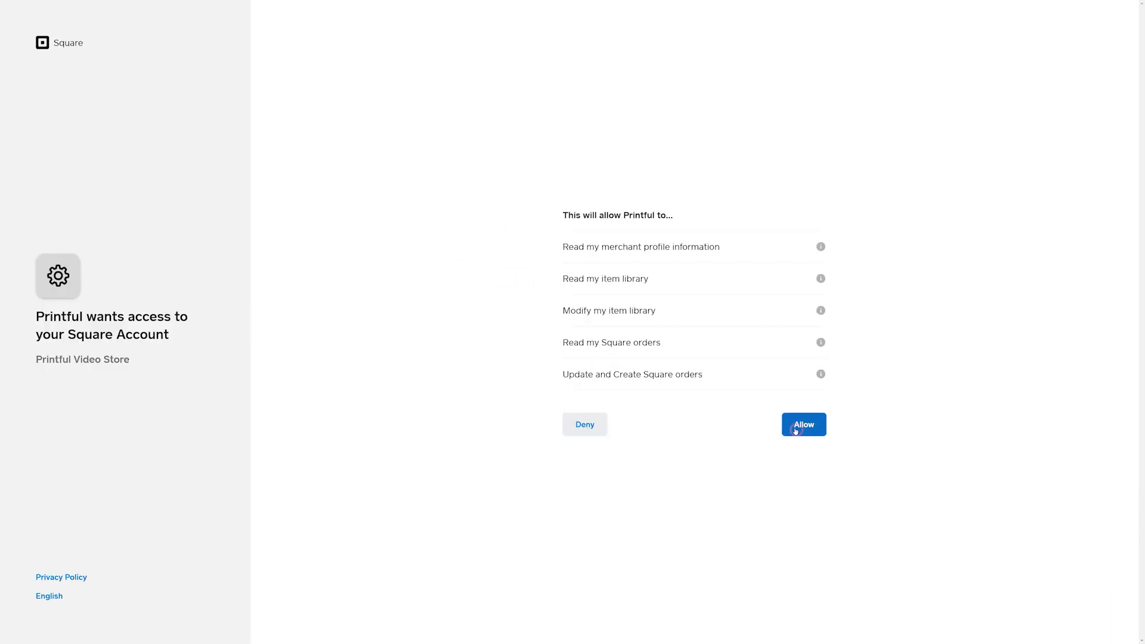
pyautogui.click(796, 430)
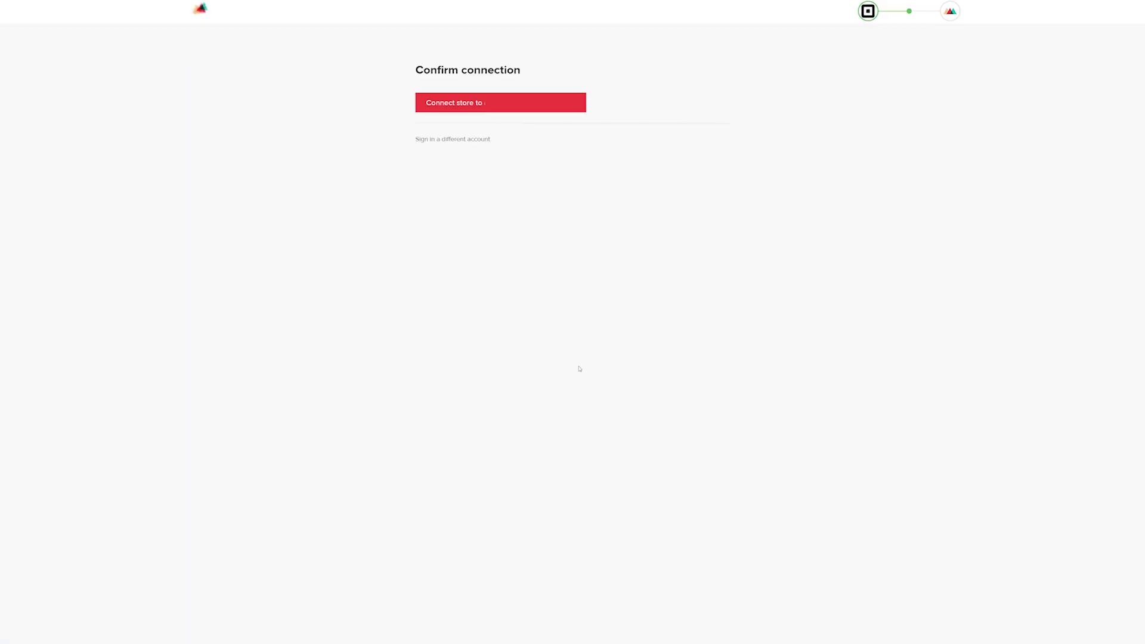
pyautogui.click(555, 114)
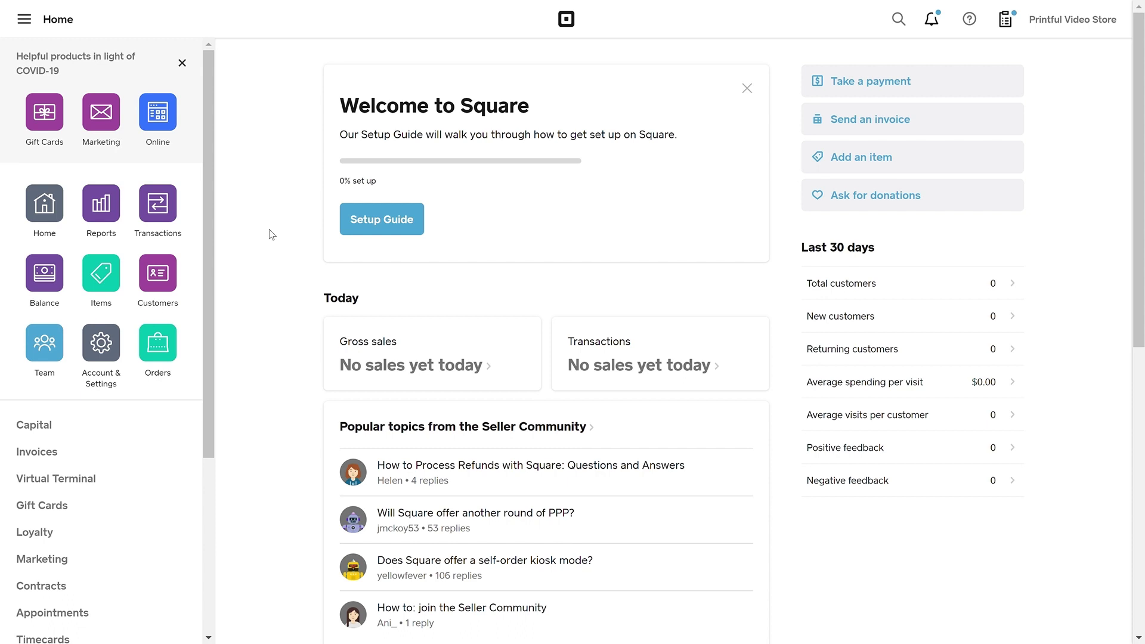
# Turn off 'Mark newly imported items as Unavailable online' under Settings > Square sync
pyautogui.click(158, 117)
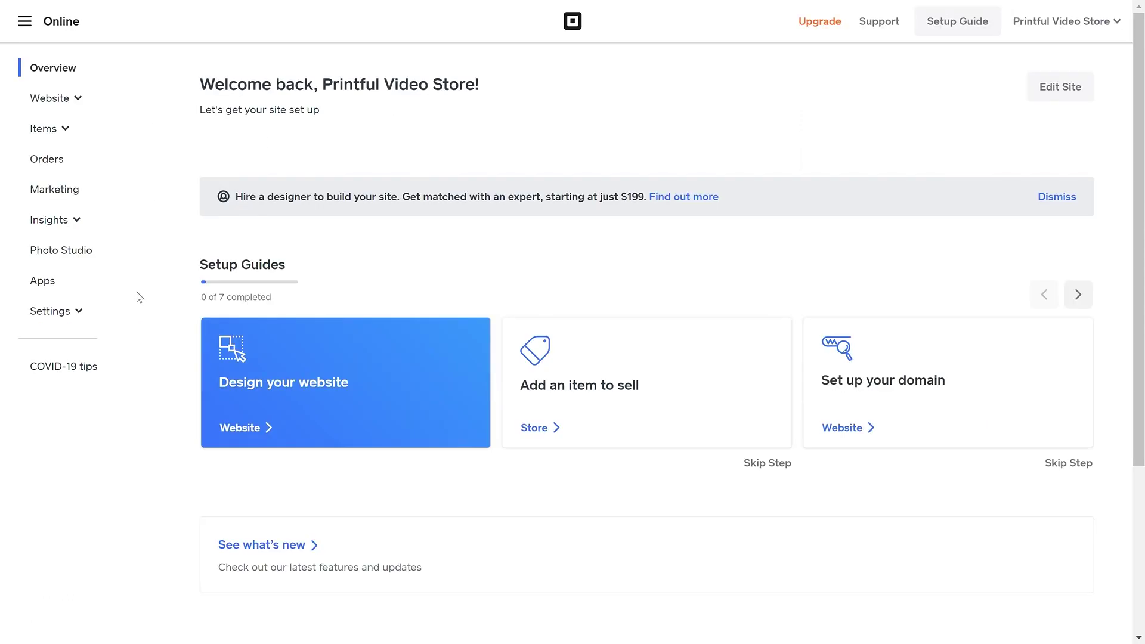
pyautogui.click(65, 311)
pyautogui.scroll(-4, 60, 316)
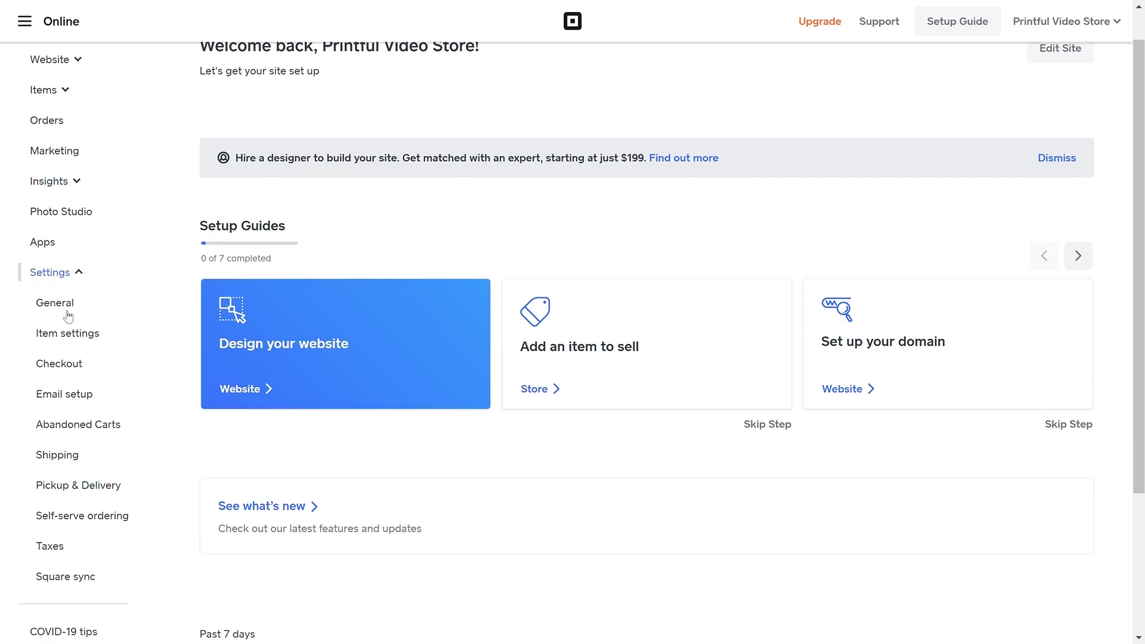
pyautogui.click(51, 385)
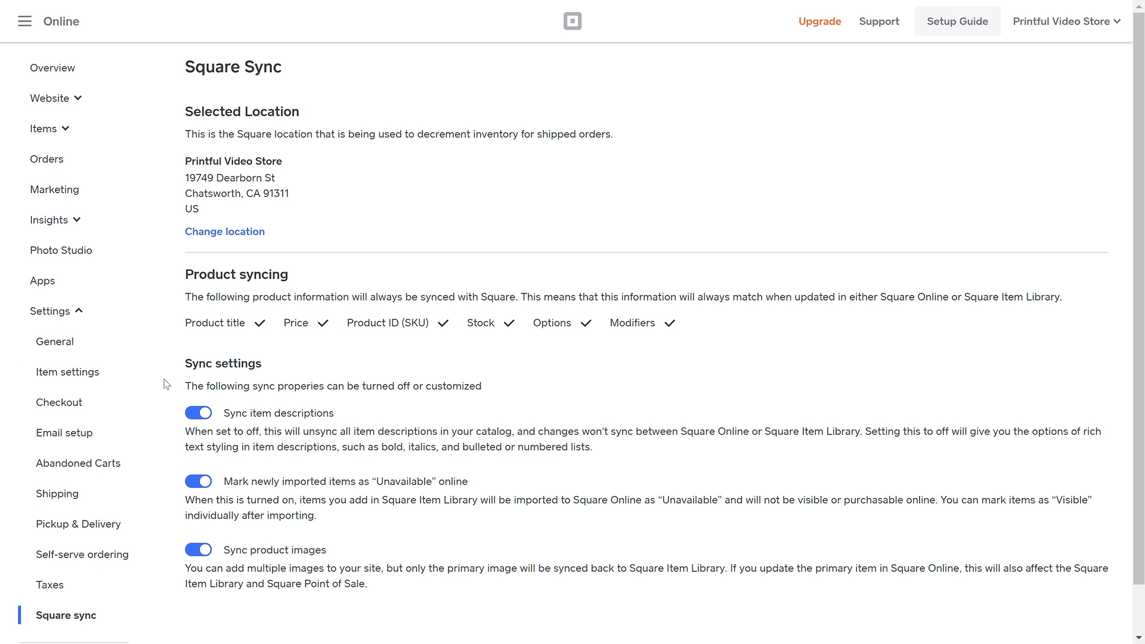
pyautogui.click(201, 485)
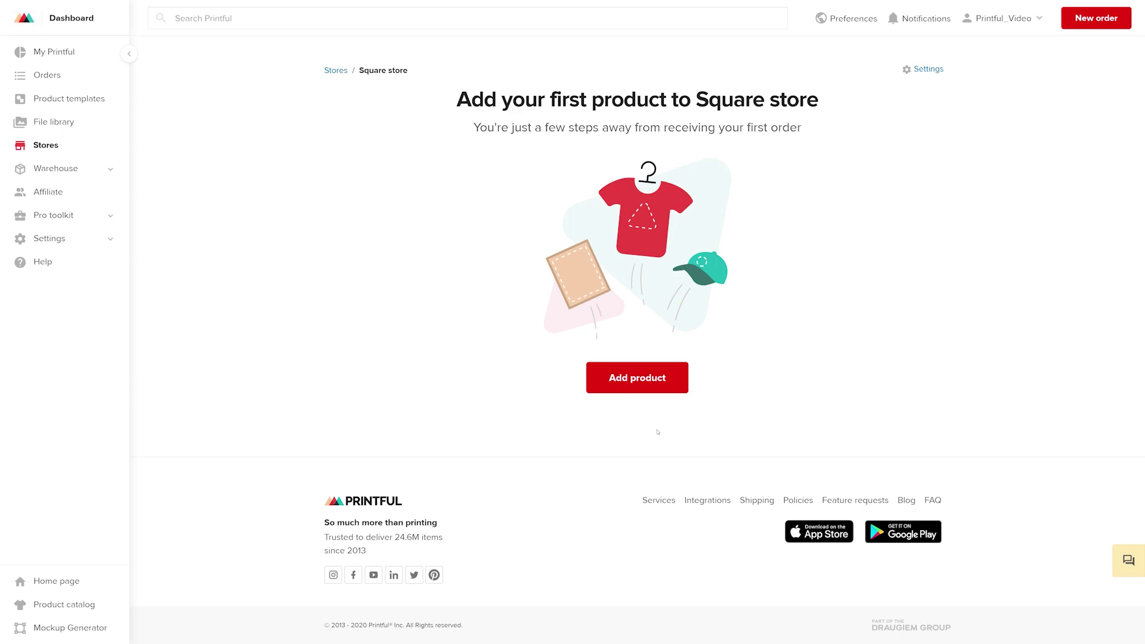
# Add a product to the Square store, browsing Men's clothing > All shirts
pyautogui.click(649, 389)
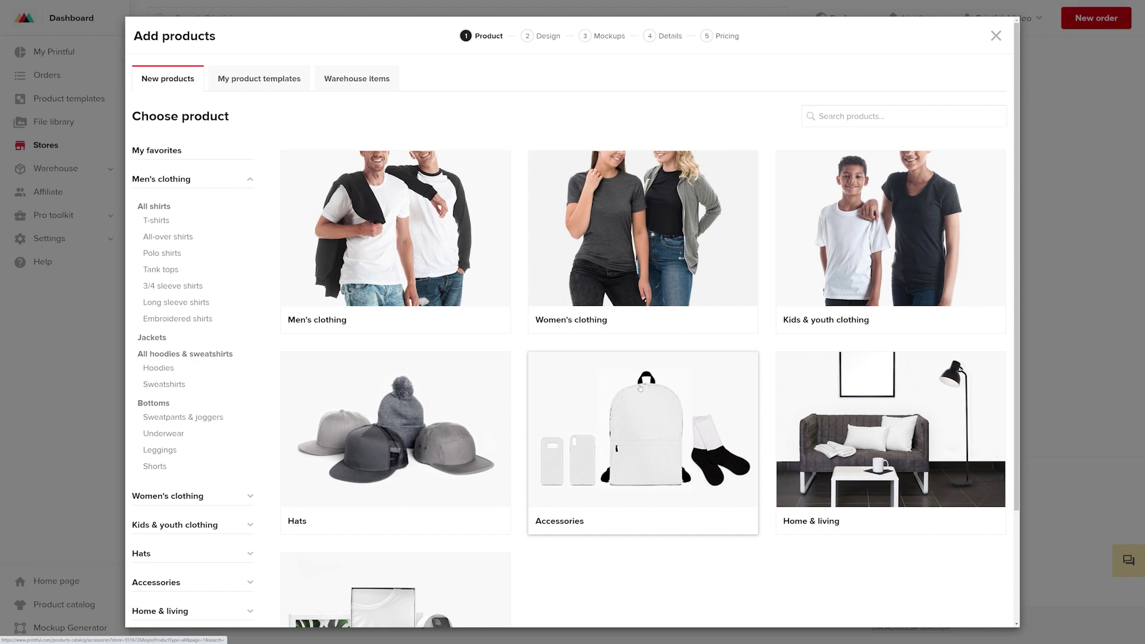
pyautogui.click(469, 304)
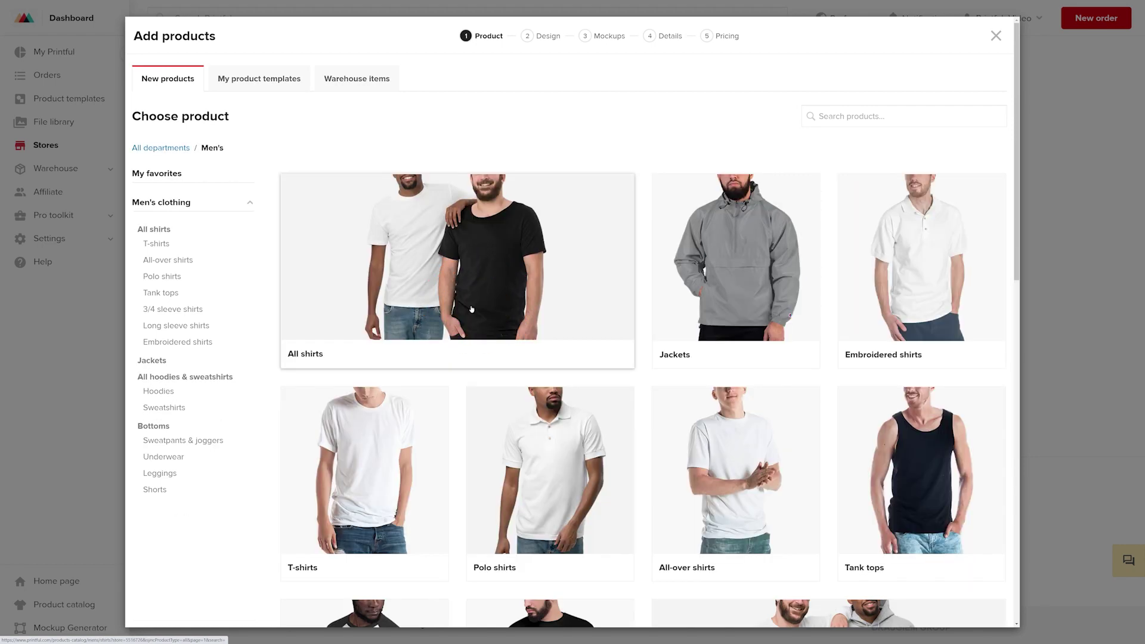
pyautogui.click(471, 309)
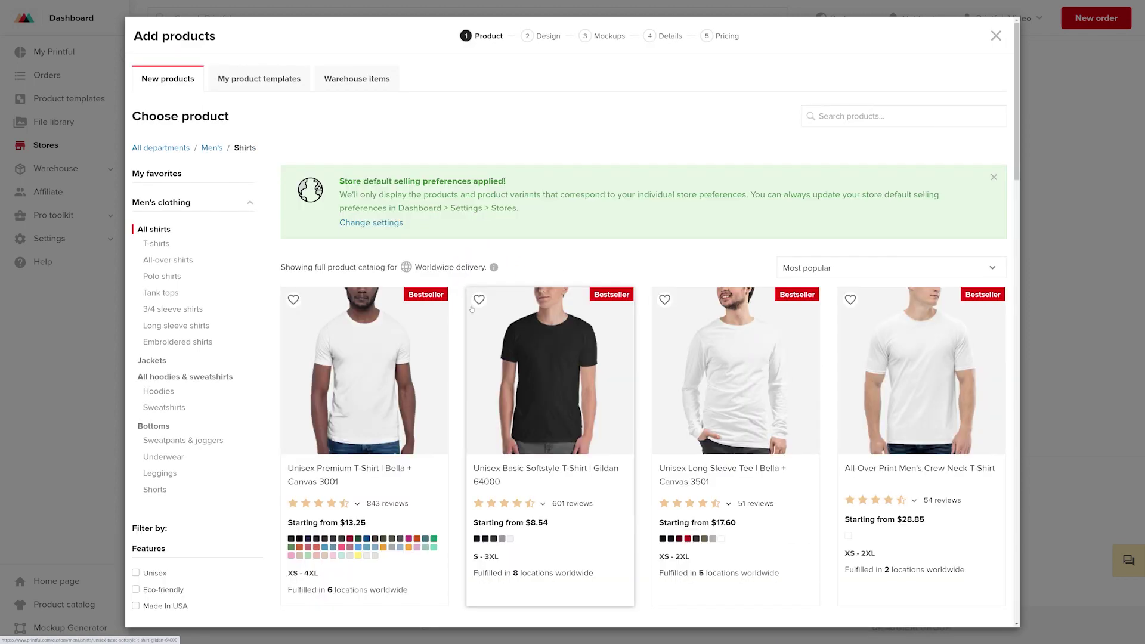
# Pick the Unisex Premium T-Shirt in Black and Athletic Heather, size L only
pyautogui.click(393, 338)
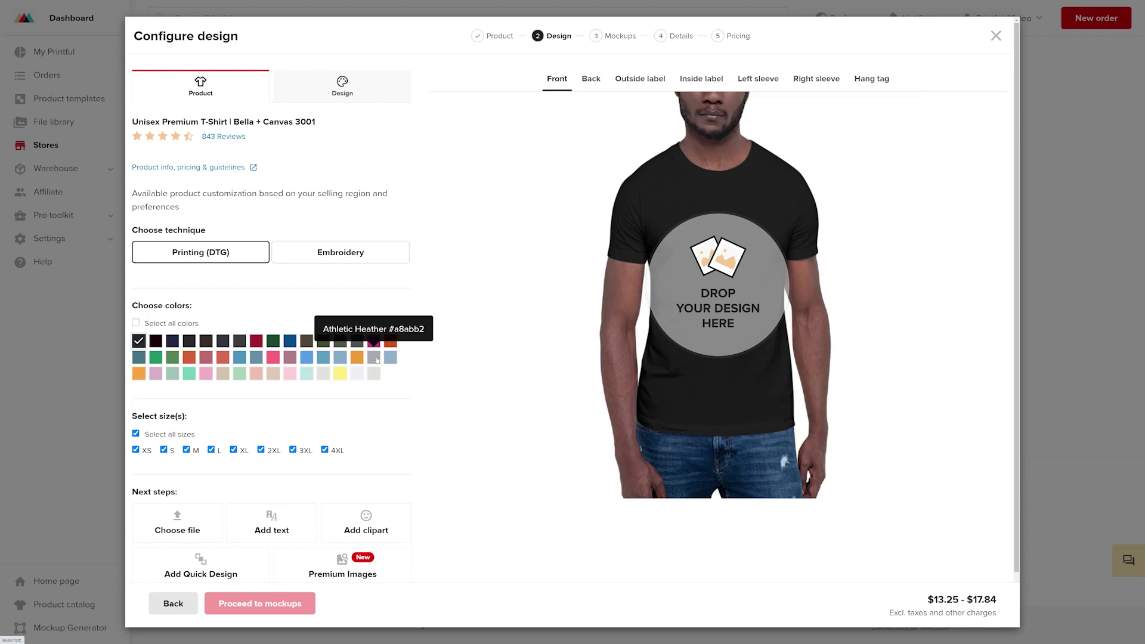
pyautogui.click(377, 360)
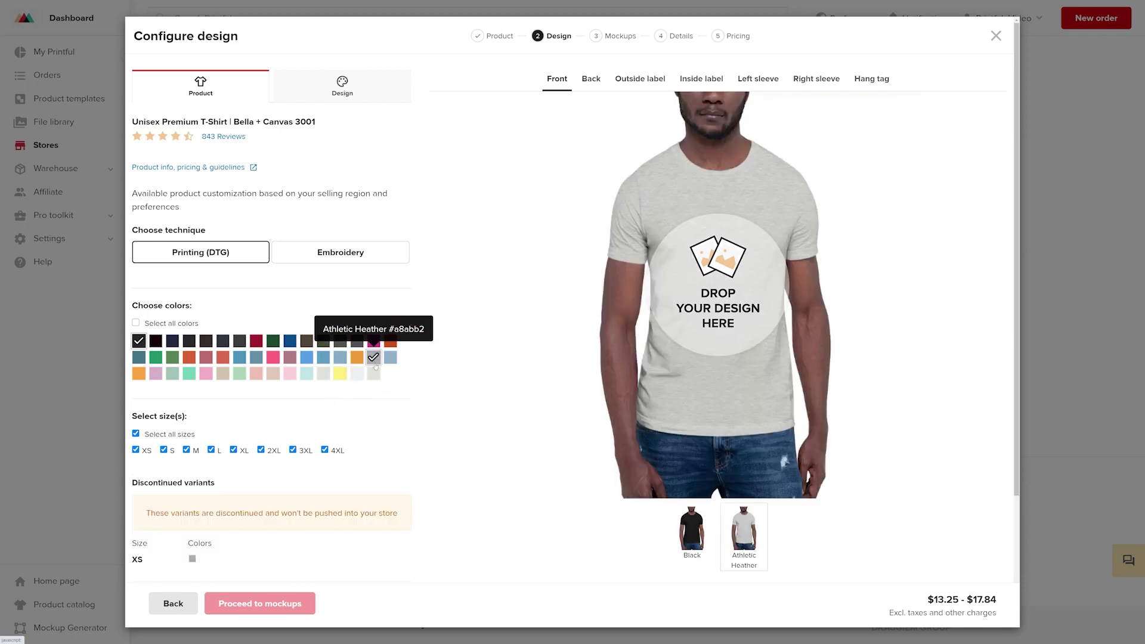
pyautogui.click(137, 434)
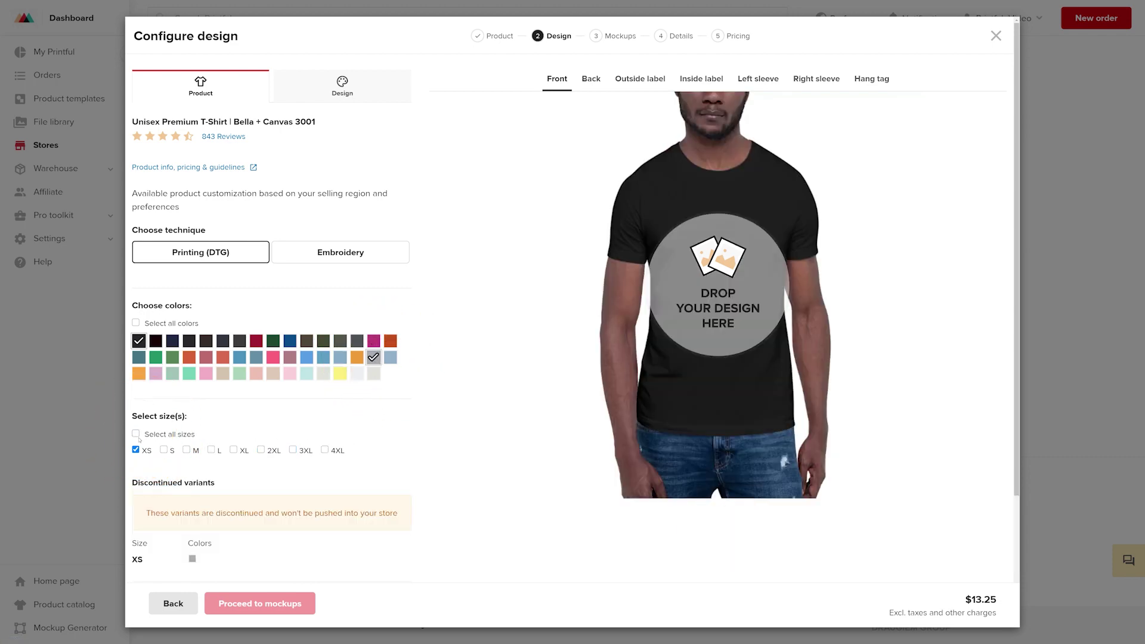
pyautogui.click(211, 449)
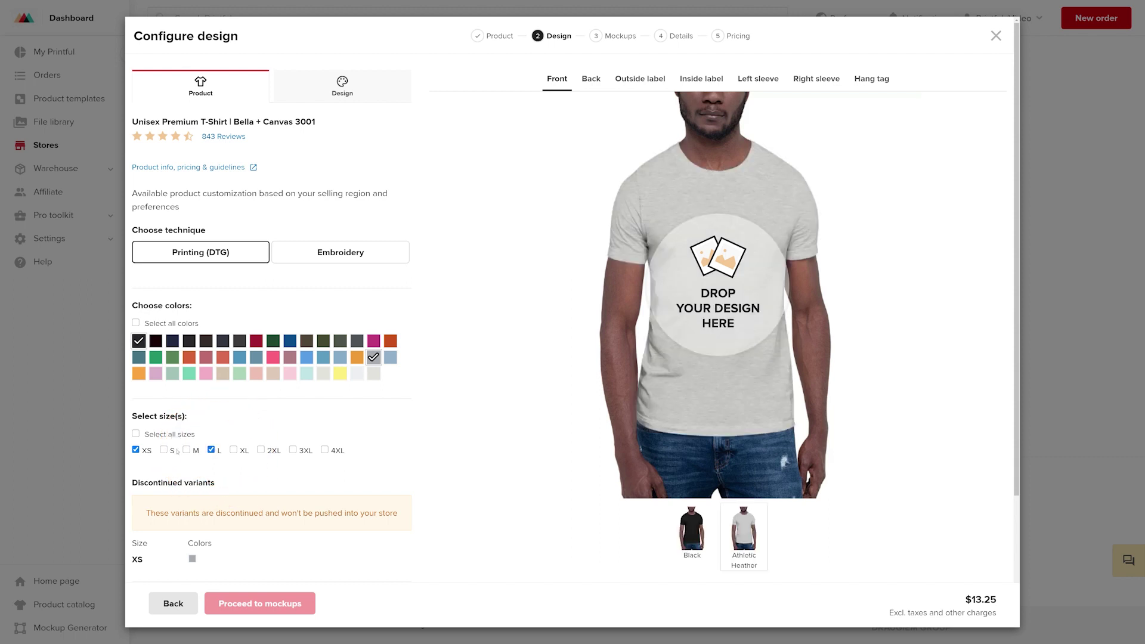
pyautogui.click(137, 451)
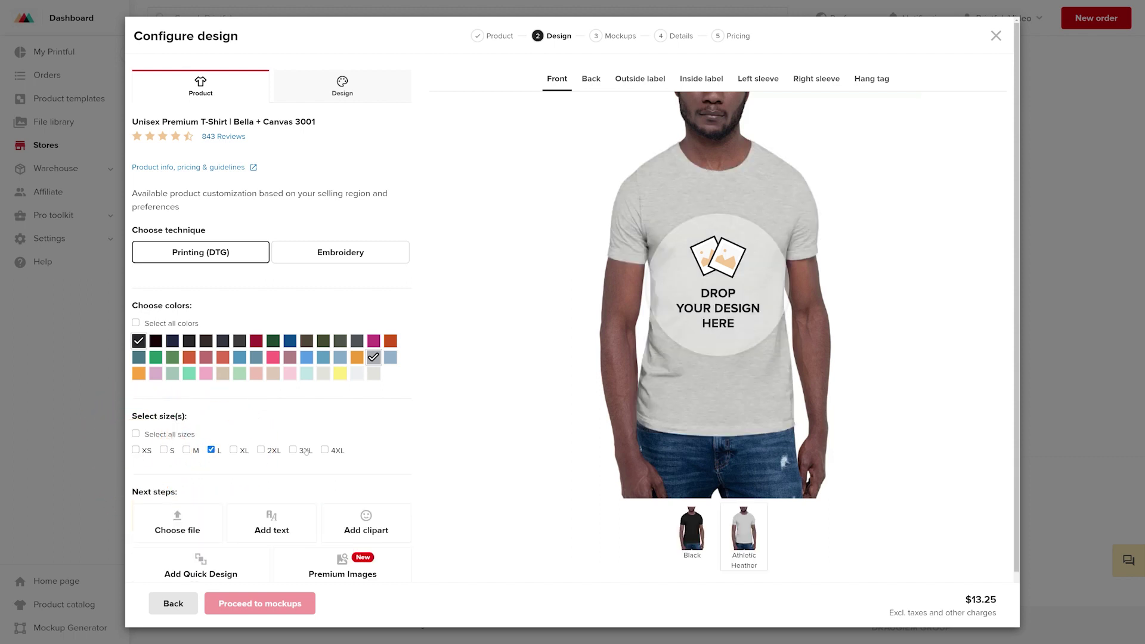
pyautogui.click(397, 91)
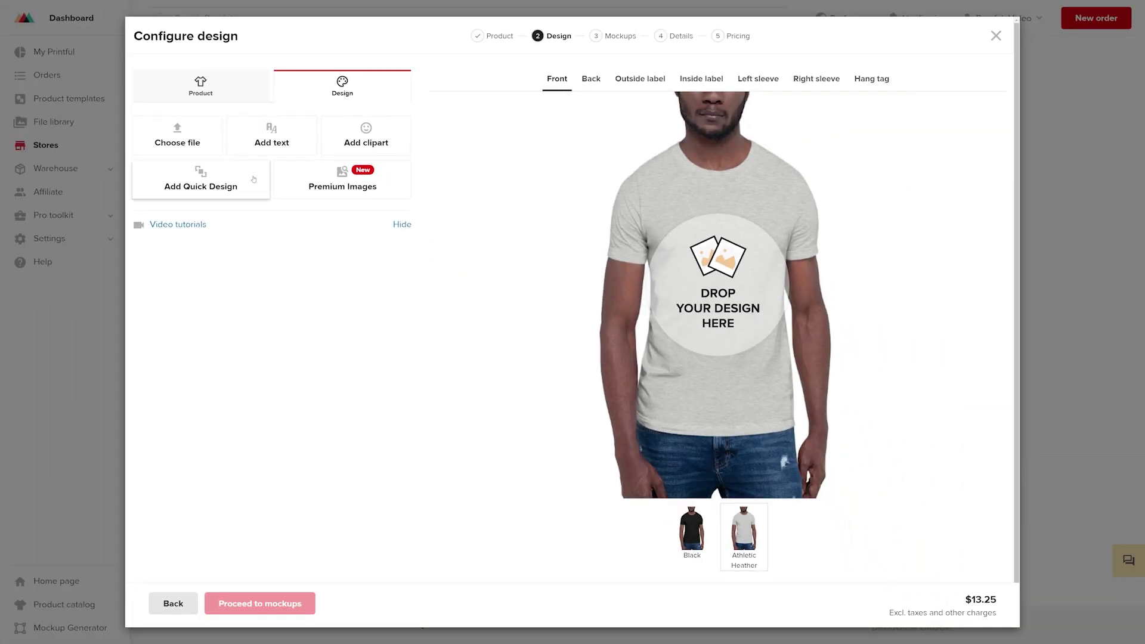
# Place the Motivation collection's 'Keep Going' quick design on the shirt front
pyautogui.click(254, 179)
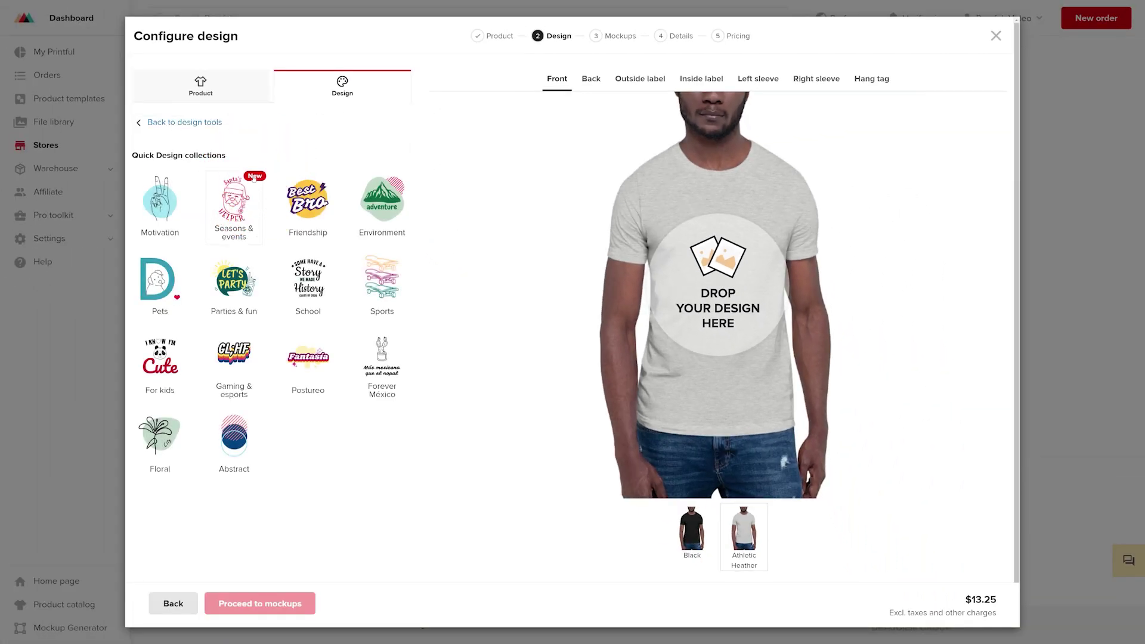
pyautogui.click(171, 202)
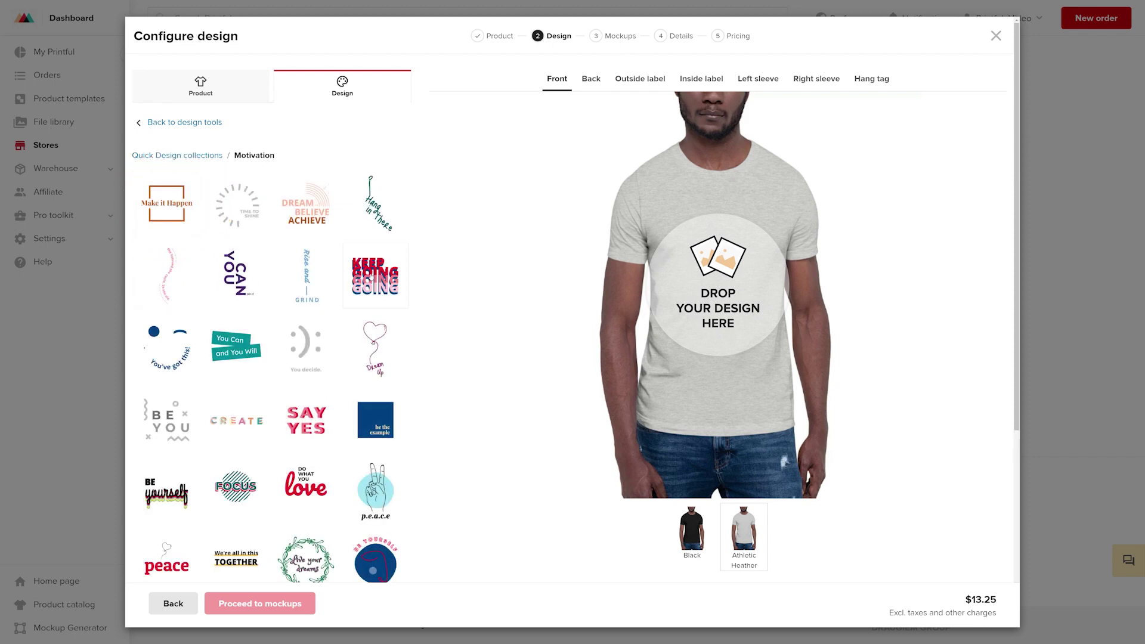
pyautogui.click(376, 275)
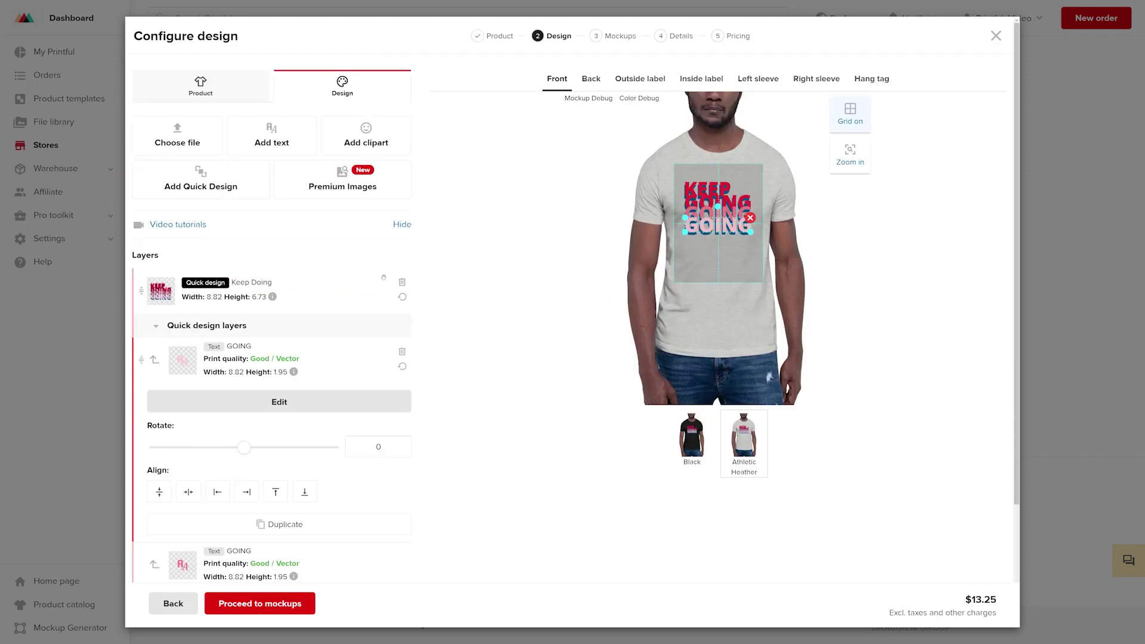
pyautogui.scroll(-3, 442, 273)
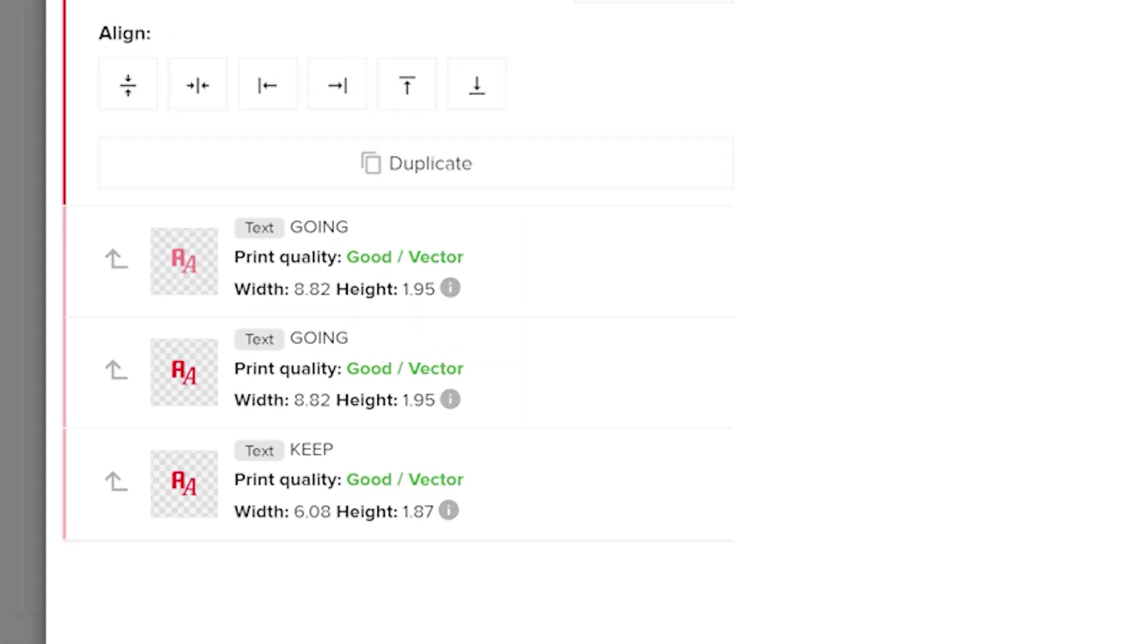
pyautogui.scroll(3, 443, 276)
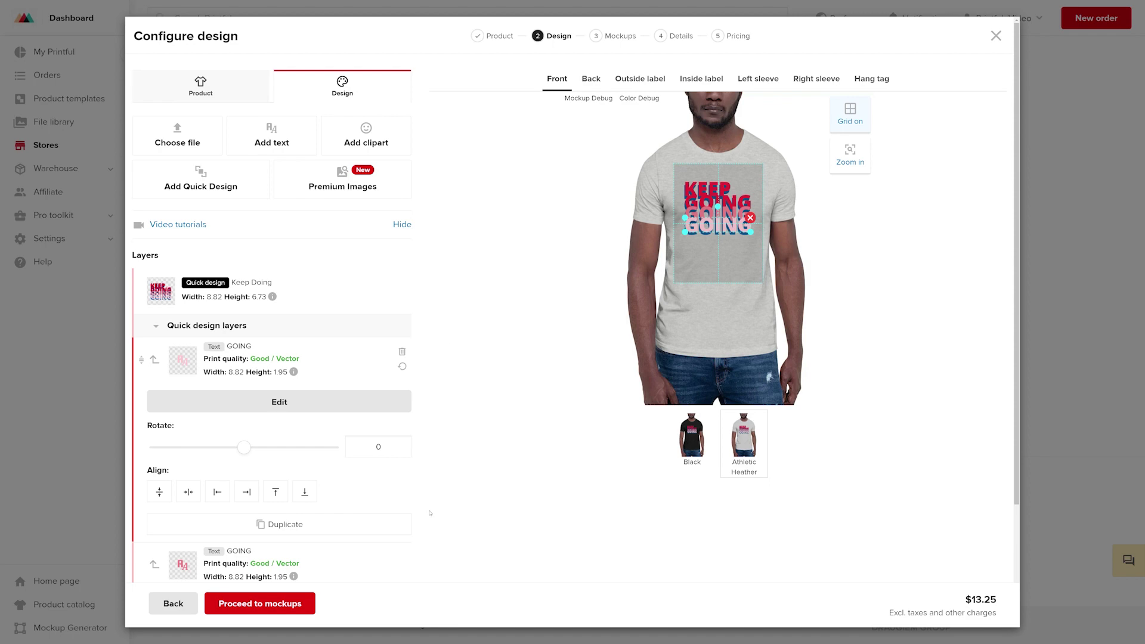
pyautogui.click(310, 603)
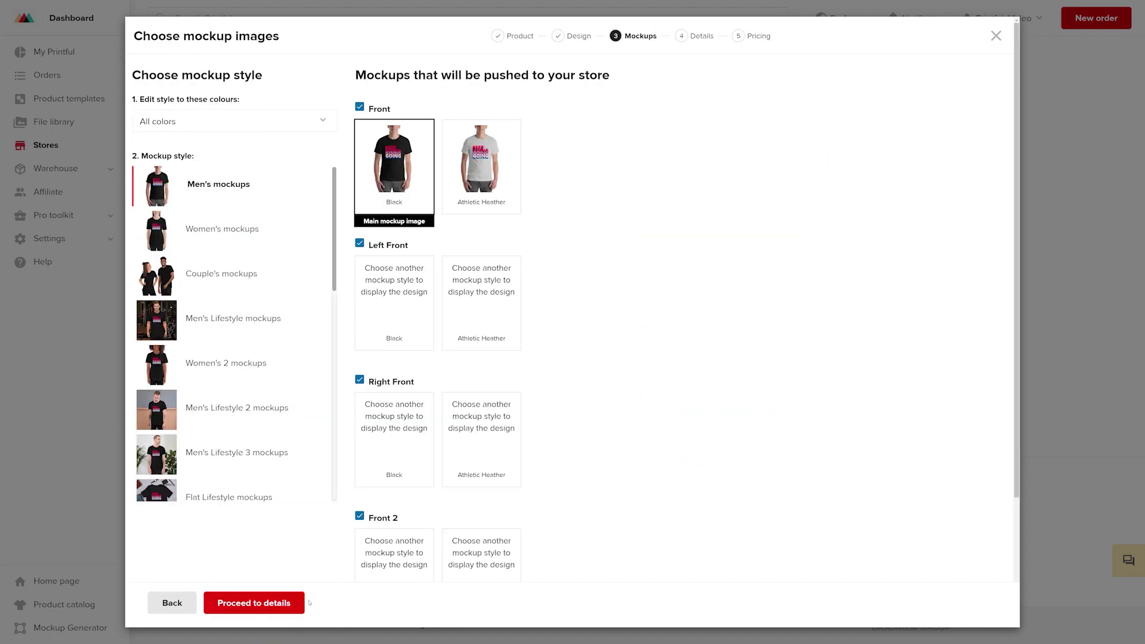
# Uncheck the Front 2, Right Front and Left Front mockups, keeping only Front
pyautogui.click(359, 516)
pyautogui.click(360, 380)
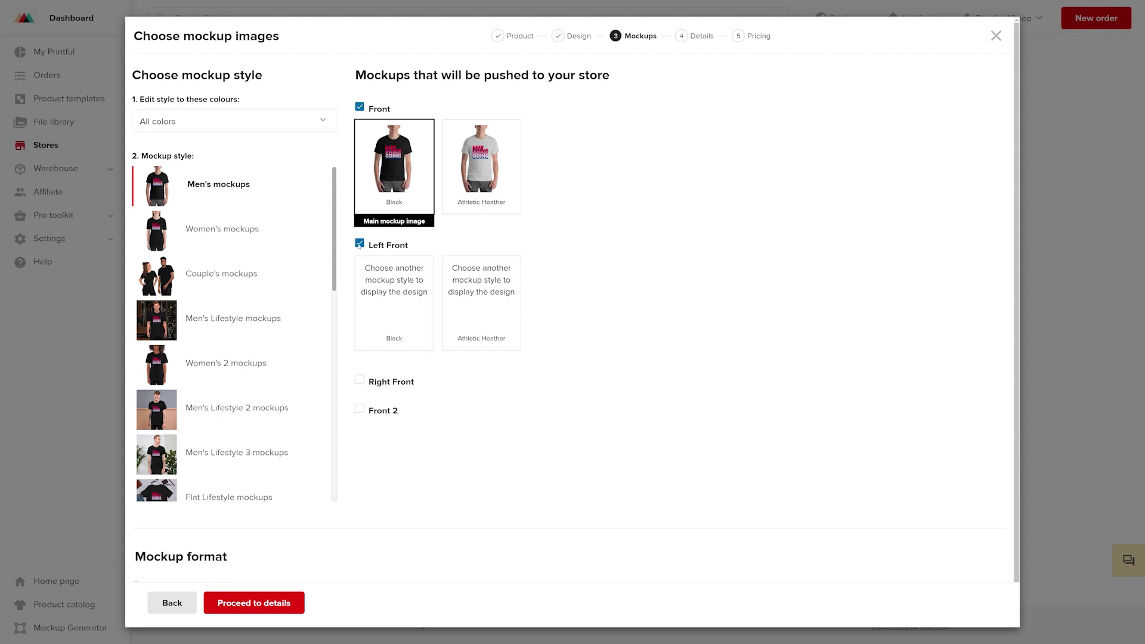
pyautogui.click(360, 244)
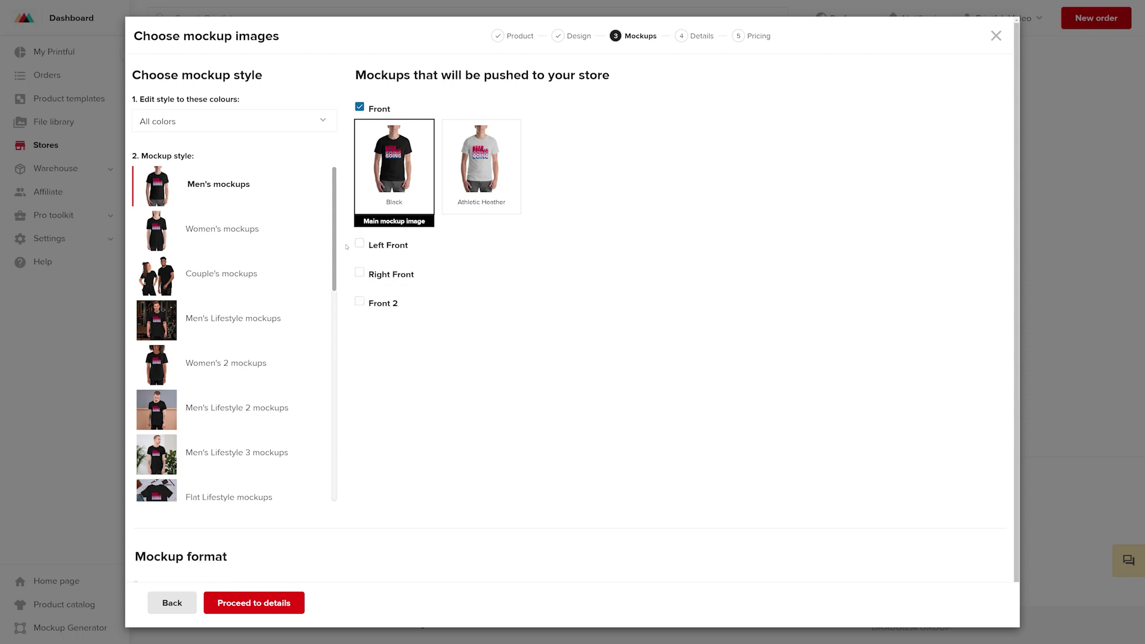
pyautogui.scroll(-1, 349, 403)
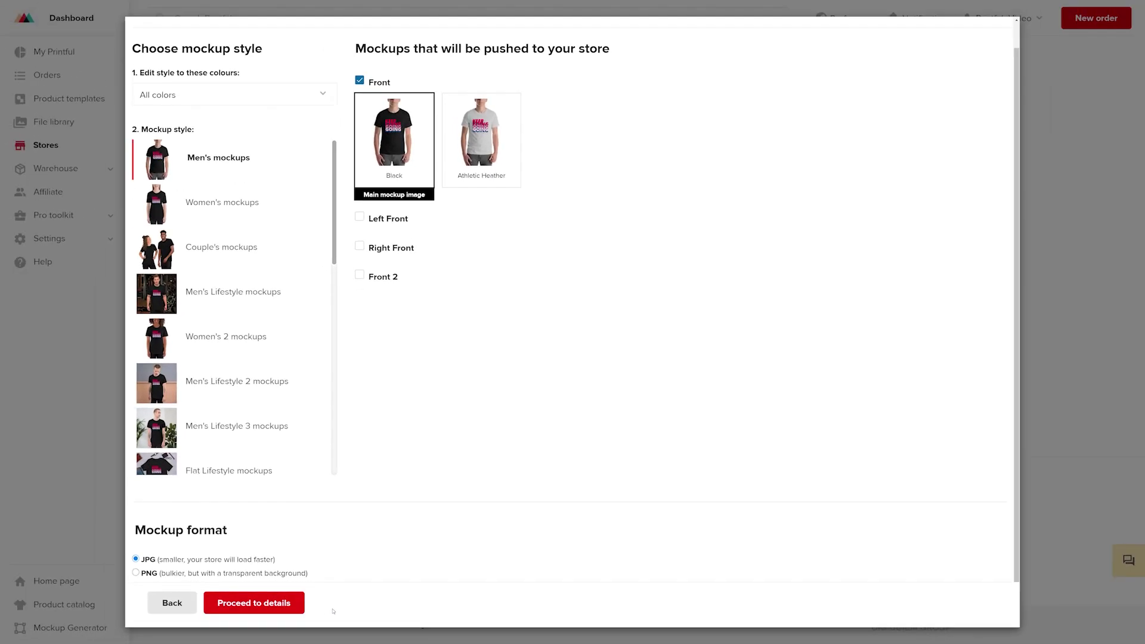
pyautogui.click(300, 607)
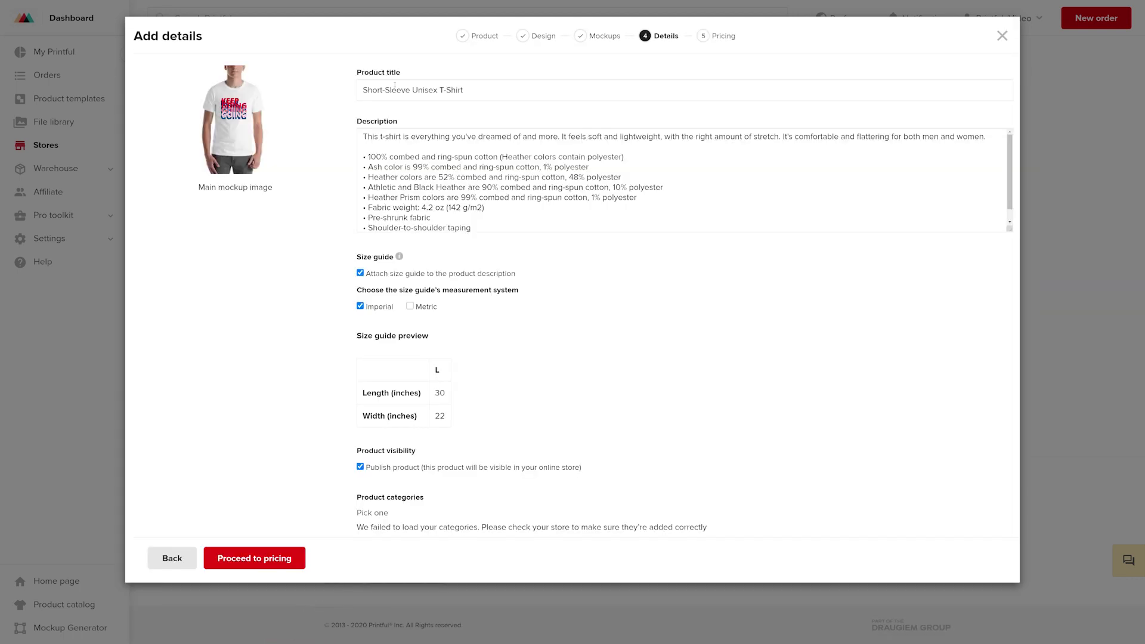
# Prefix the title with 'Printful' to read Printful Short-Sleeve Unisex T-Shirt
pyautogui.click(418, 90)
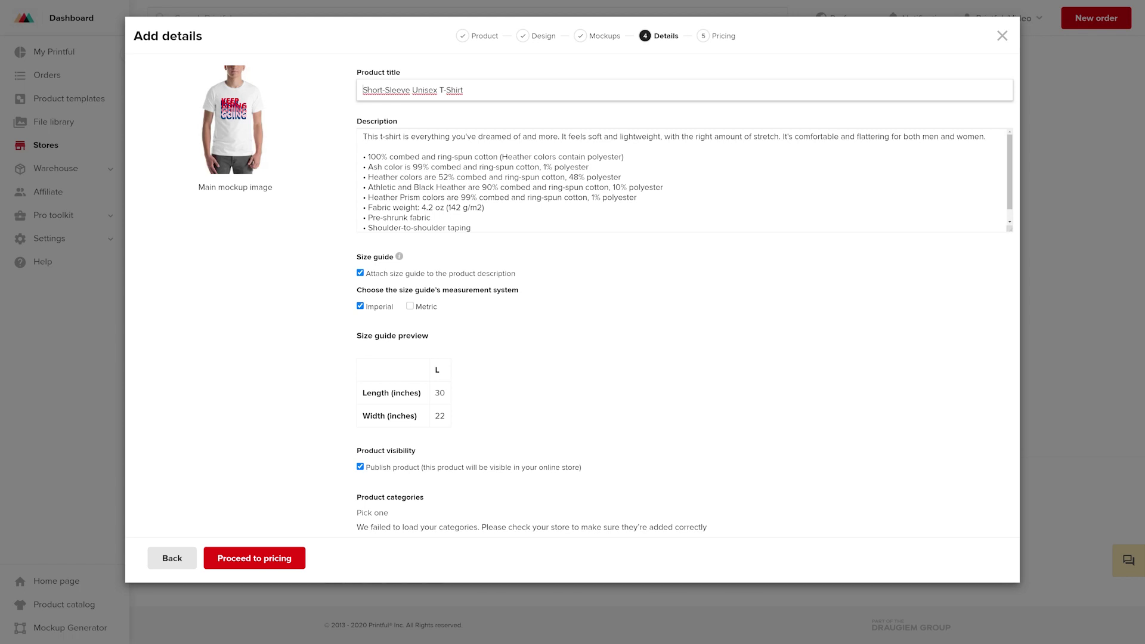
pyautogui.write('Printful')
pyautogui.click(345, 120)
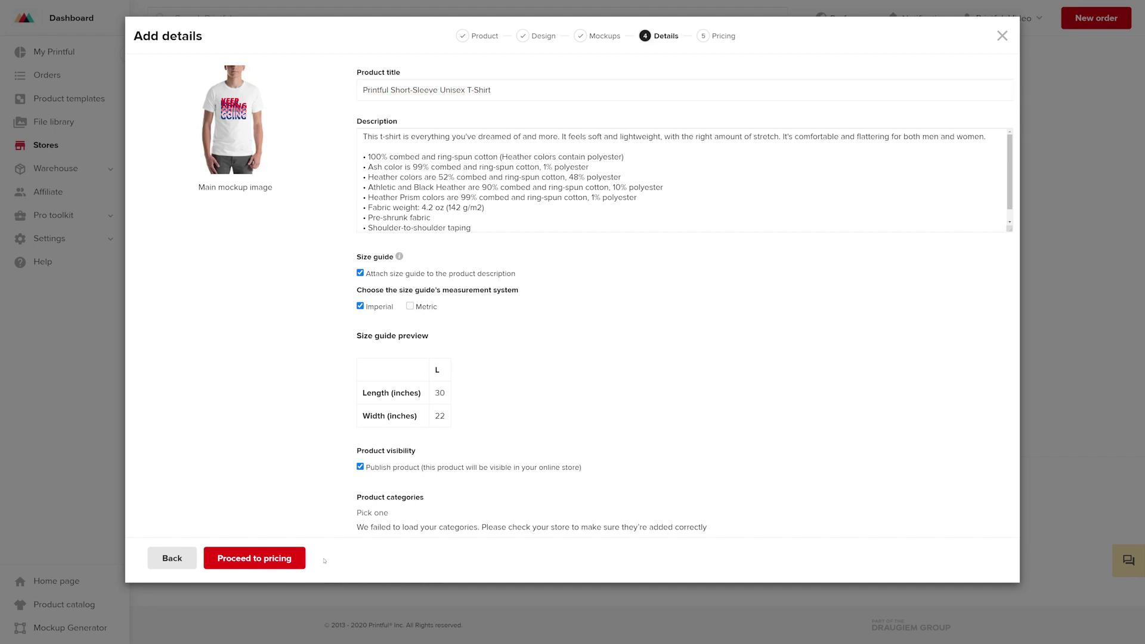
pyautogui.click(300, 559)
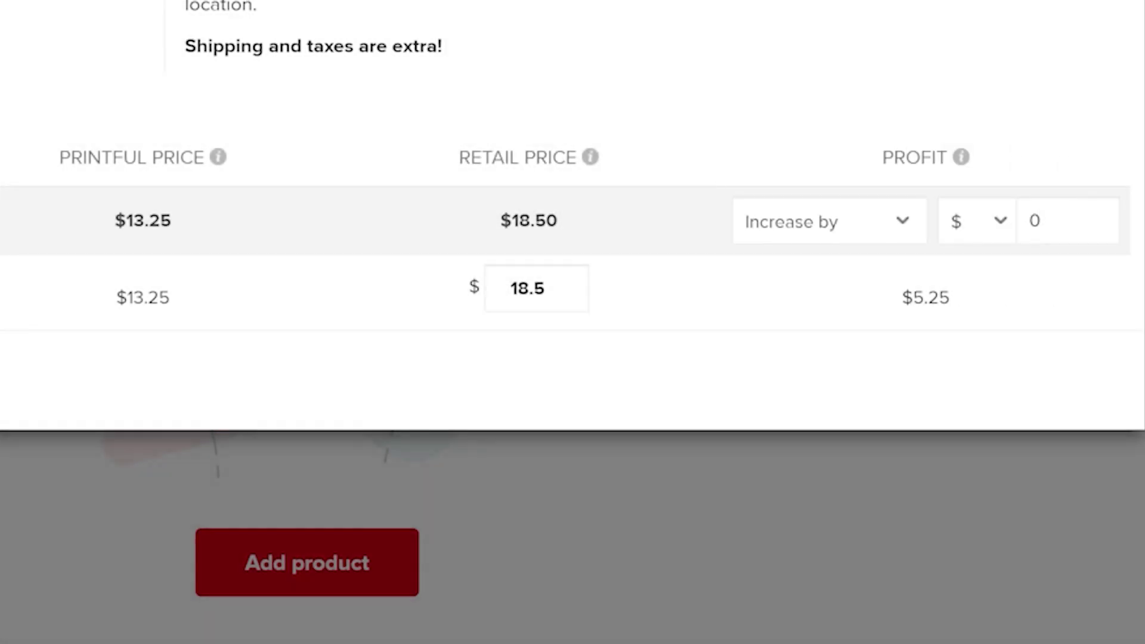
# Change the profit to a fixed $10, making retail $23.25, and submit the t-shirt to the Square store
pyautogui.click(903, 220)
pyautogui.click(901, 255)
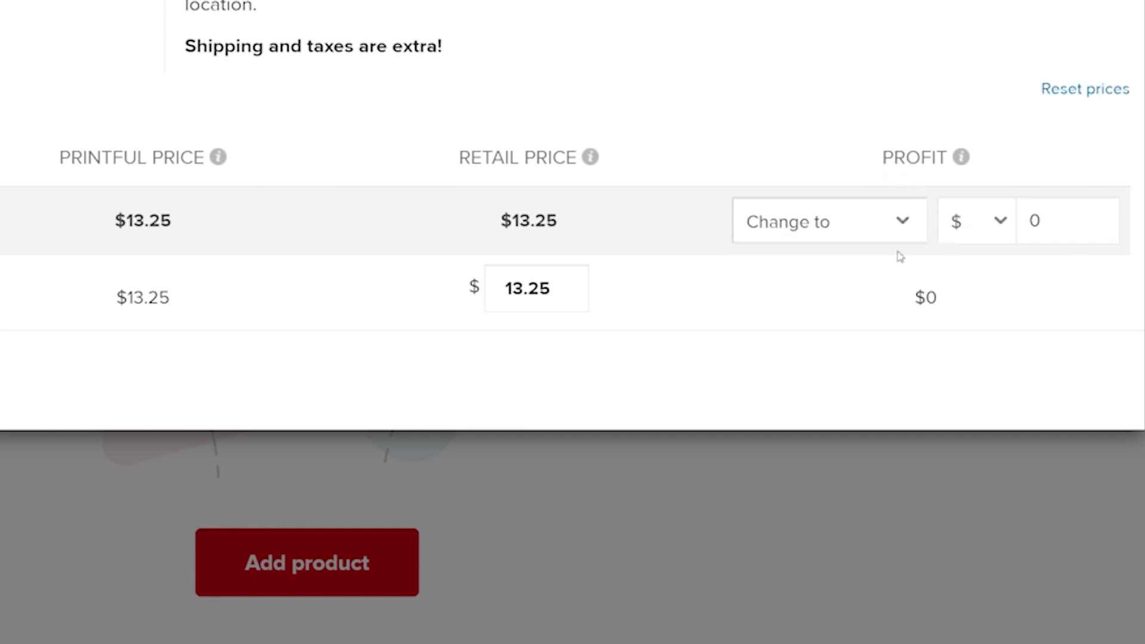
pyautogui.click(1097, 216)
pyautogui.click(1097, 216)
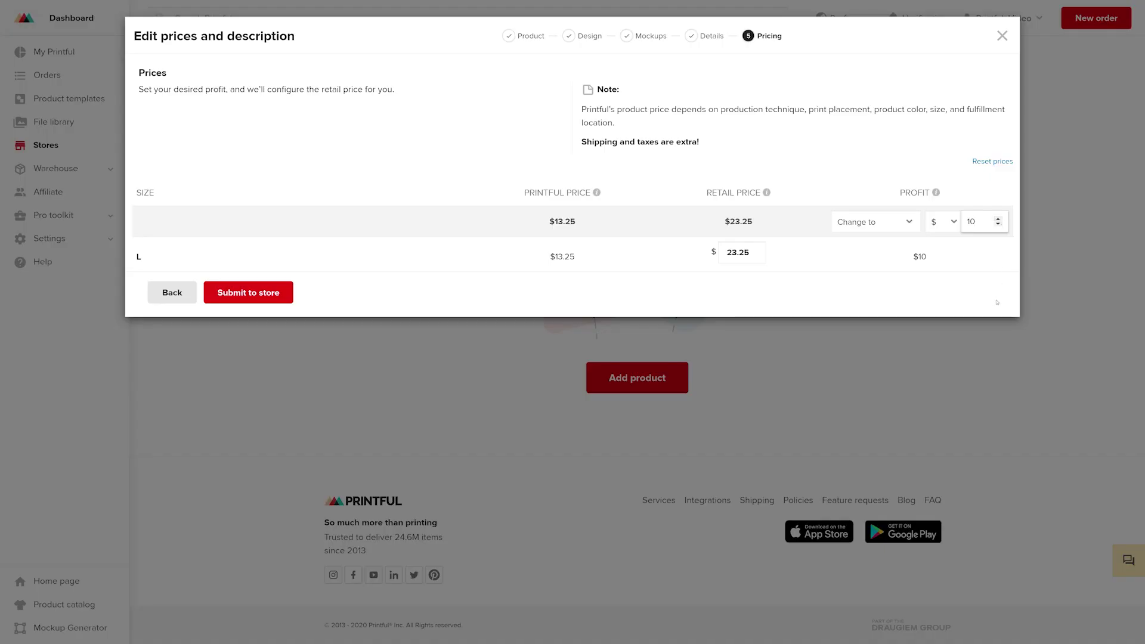
pyautogui.click(289, 295)
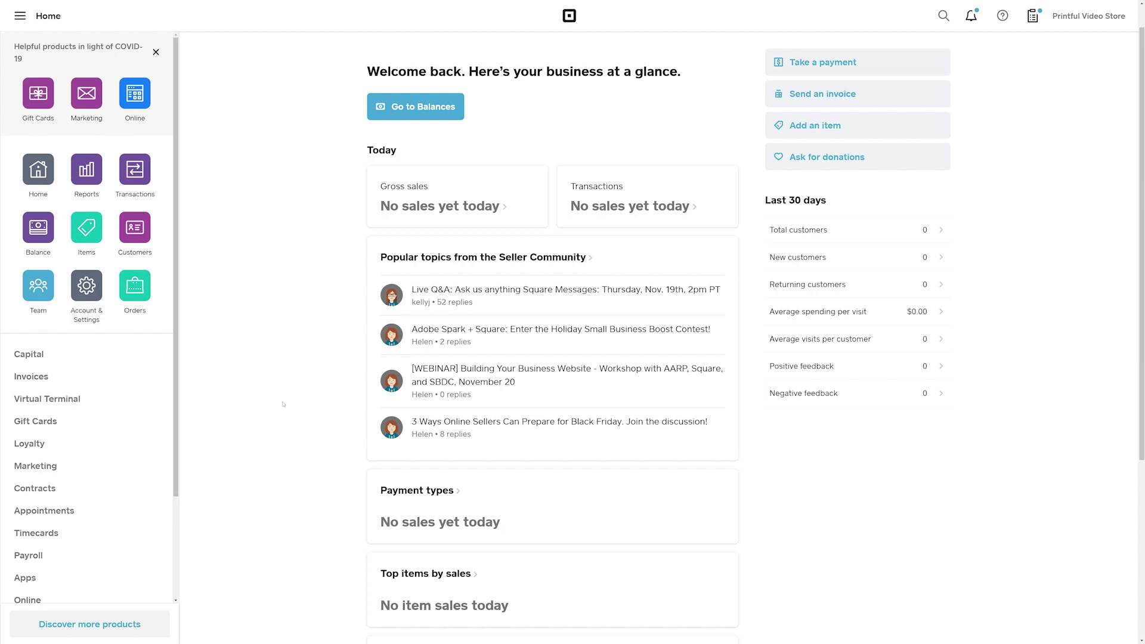
# Go to the Square Online store's shipping settings
pyautogui.click(136, 96)
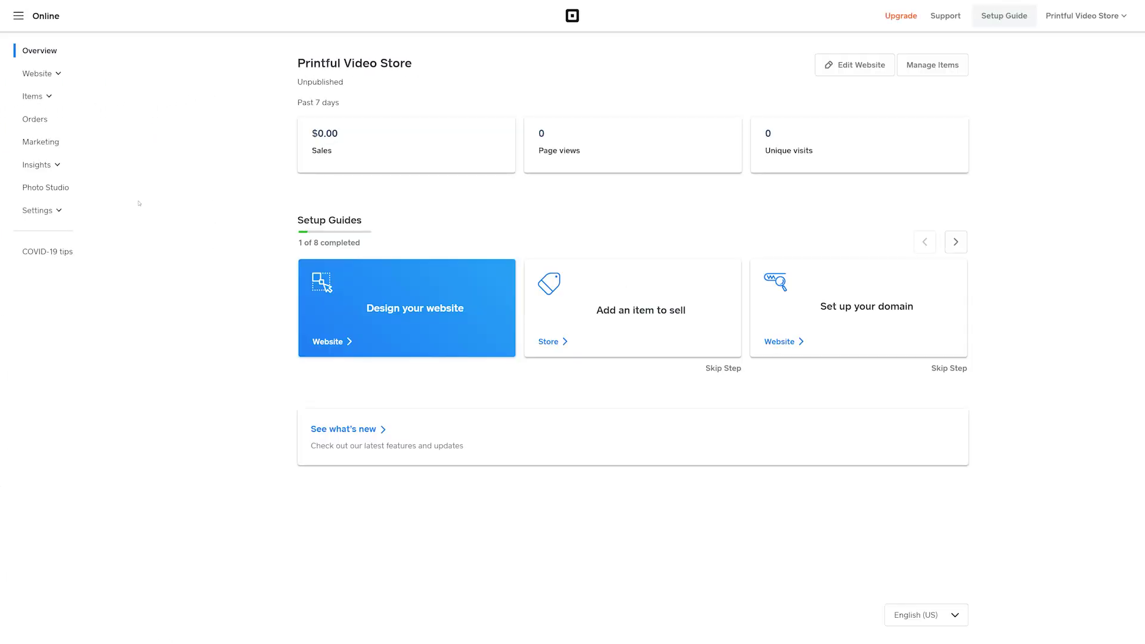
pyautogui.click(53, 212)
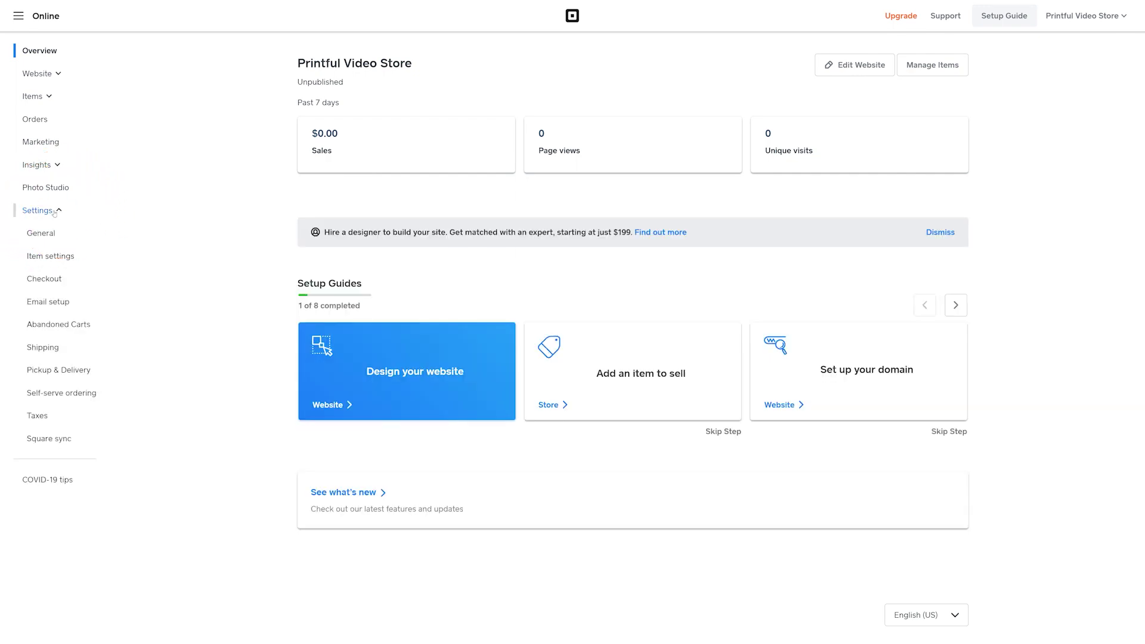
pyautogui.click(57, 348)
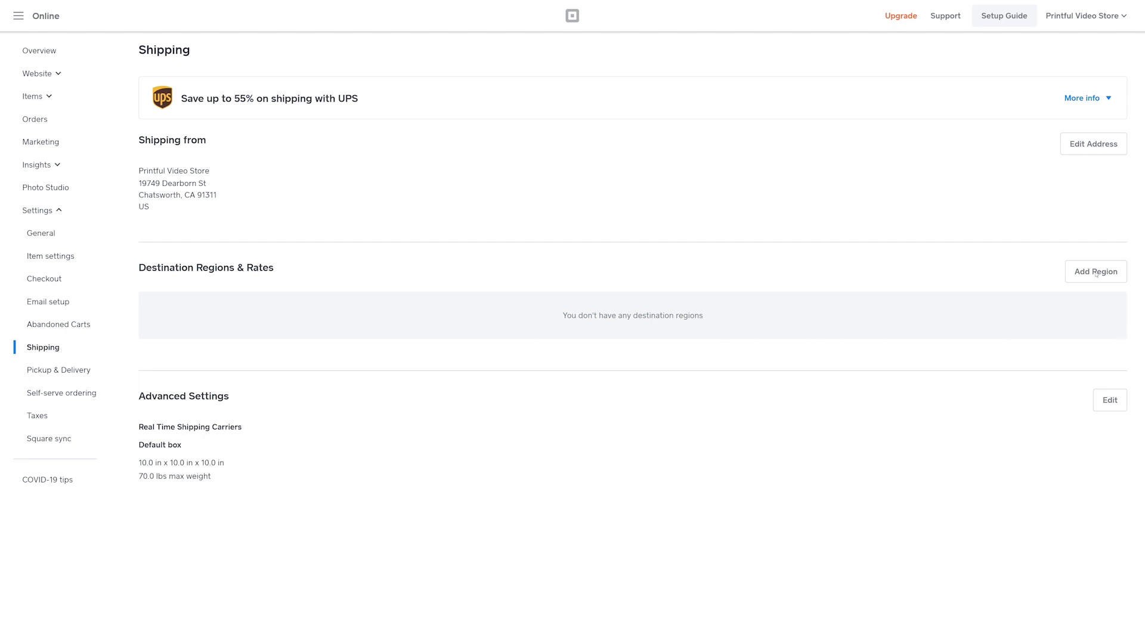
# Add a new shipping region with United States as the destination
pyautogui.click(1096, 272)
pyautogui.click(1070, 89)
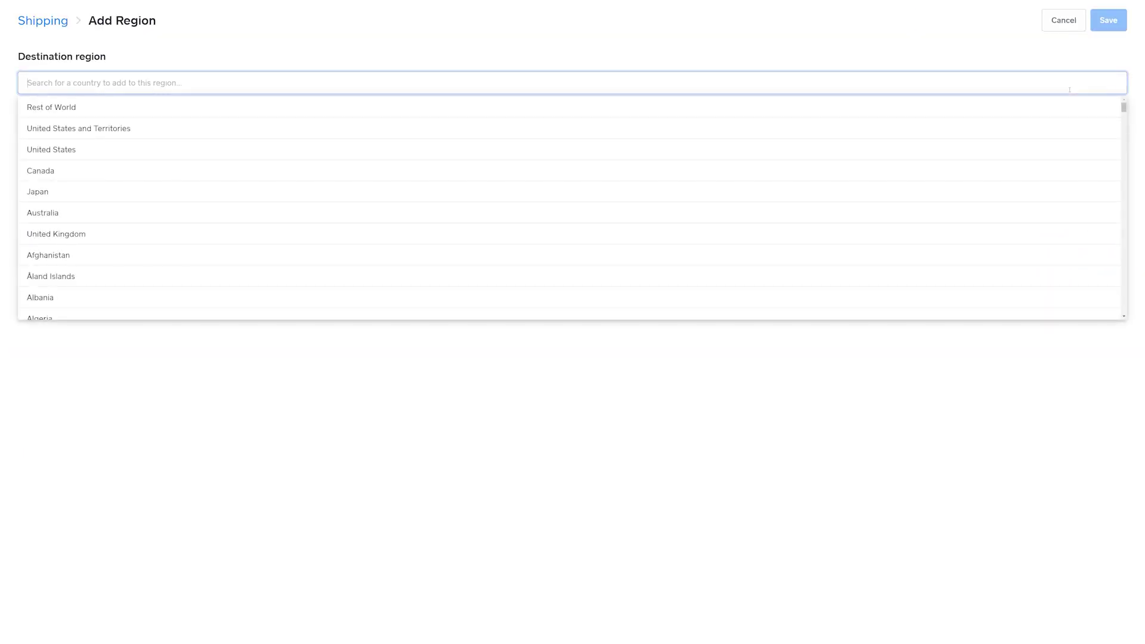
pyautogui.click(1046, 150)
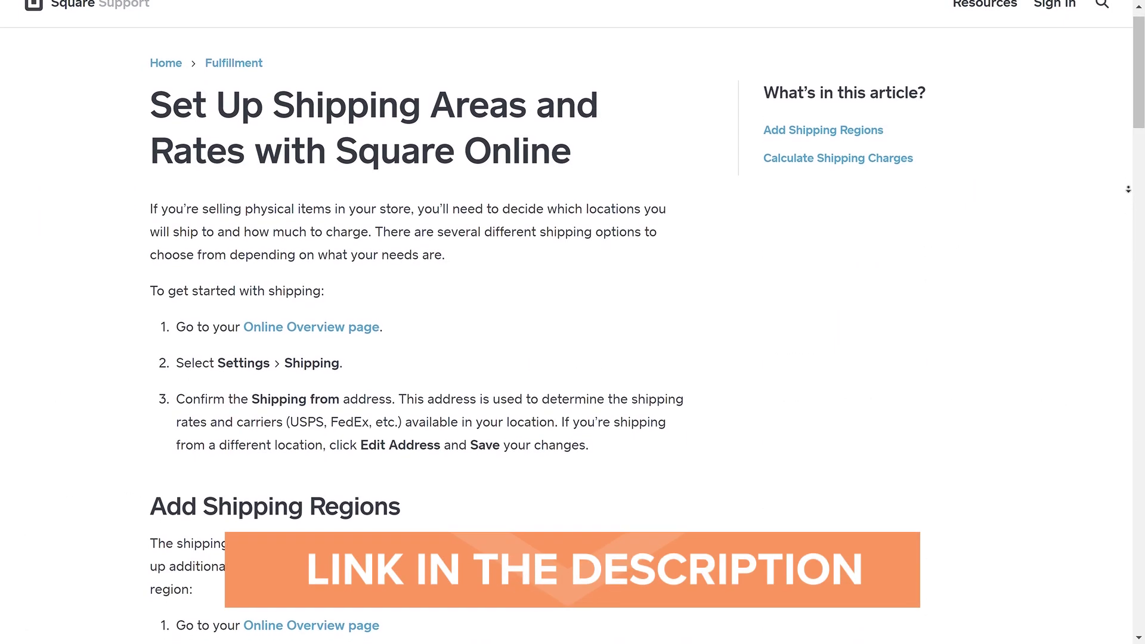
pyautogui.scroll(-1, 1129, 189)
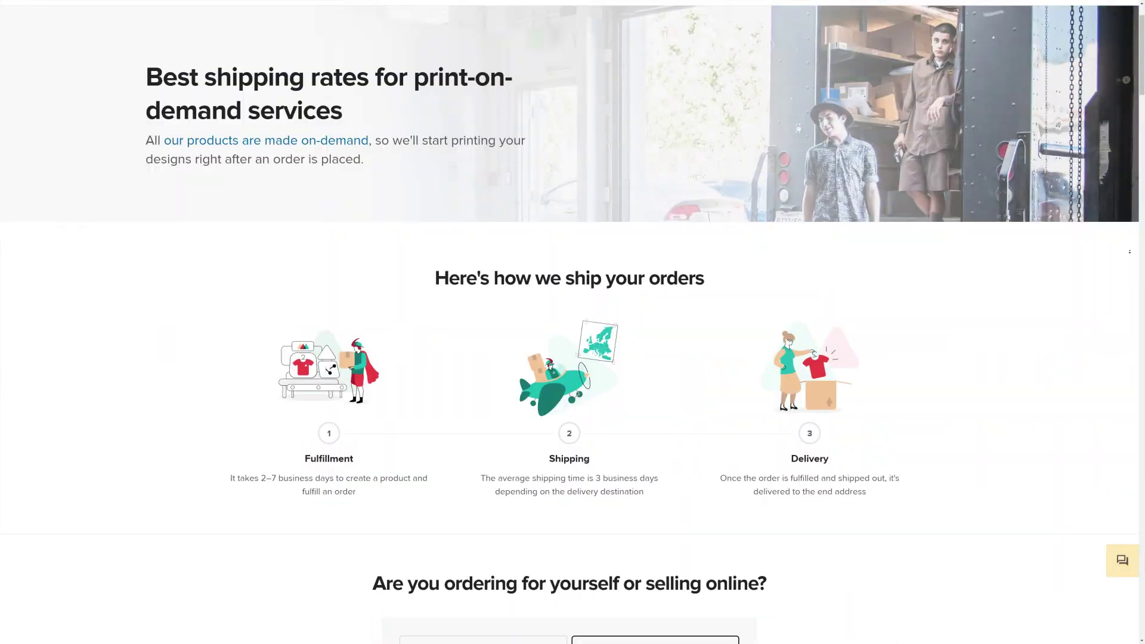
pyautogui.scroll(-6, 1130, 252)
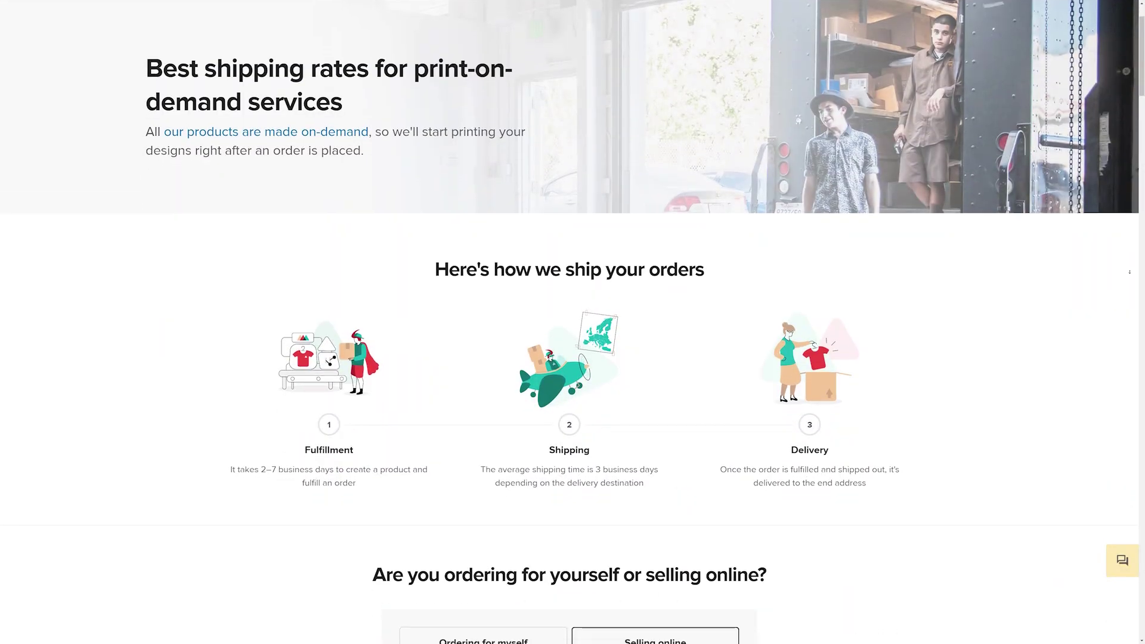
pyautogui.scroll(-8, 1129, 300)
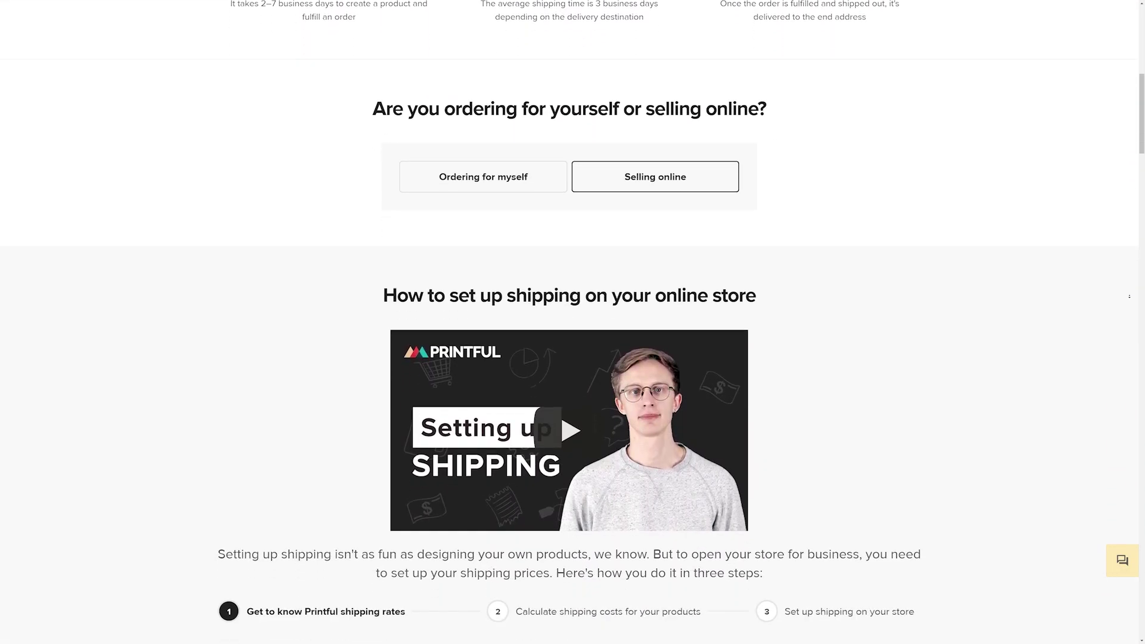
pyautogui.scroll(-5, 1129, 297)
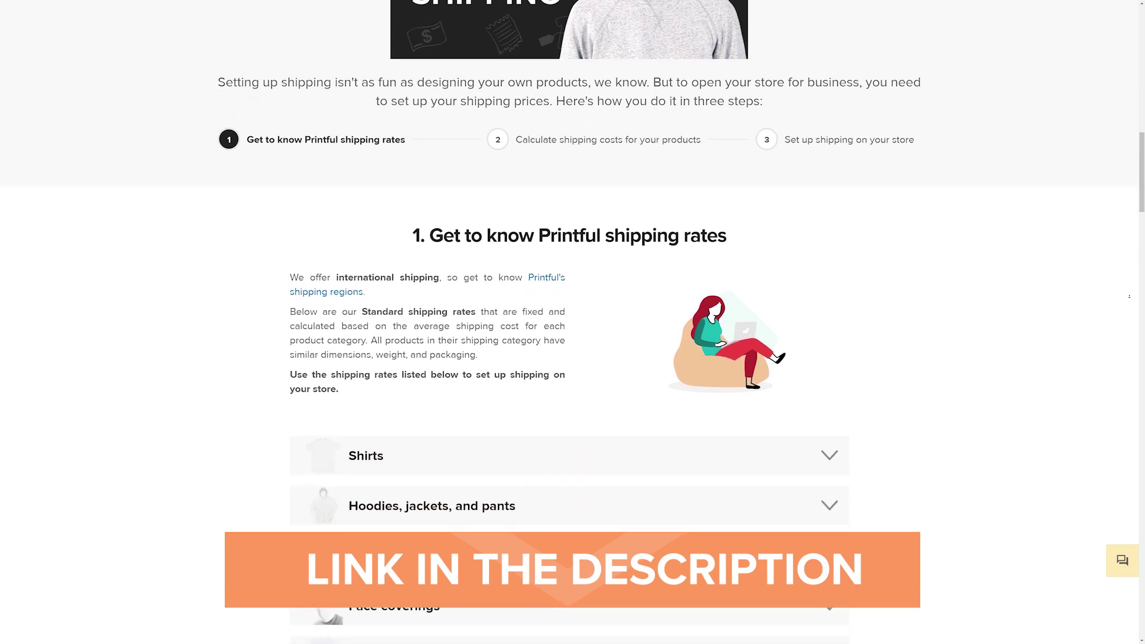